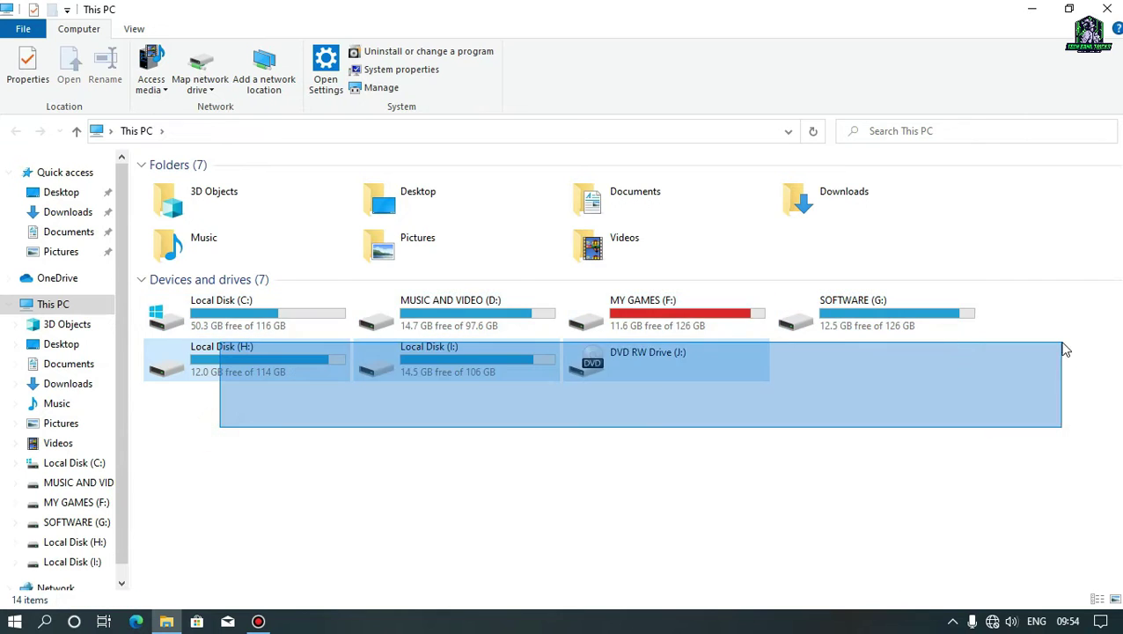
{"action": "left_click_drag", "start_coordinate": [293, 419], "coordinate": [961, 266]}
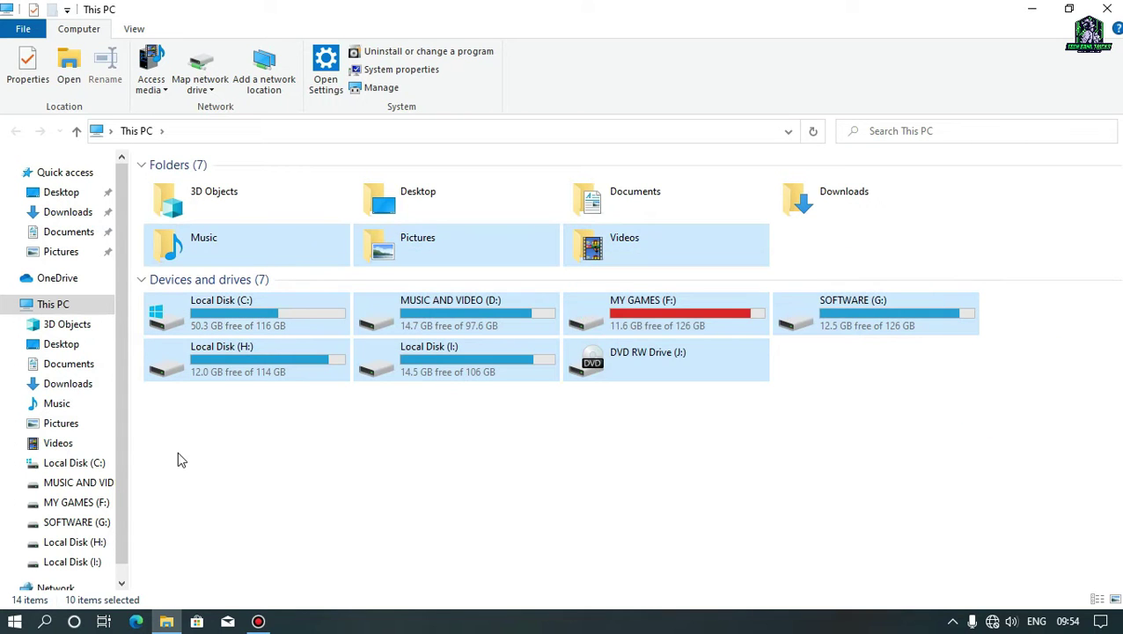
{"action": "left_click_drag", "start_coordinate": [188, 446], "coordinate": [825, 279]}
{"action": "left_click_drag", "start_coordinate": [236, 388], "coordinate": [964, 299]}
{"action": "left_click_drag", "start_coordinate": [273, 431], "coordinate": [1091, 300]}
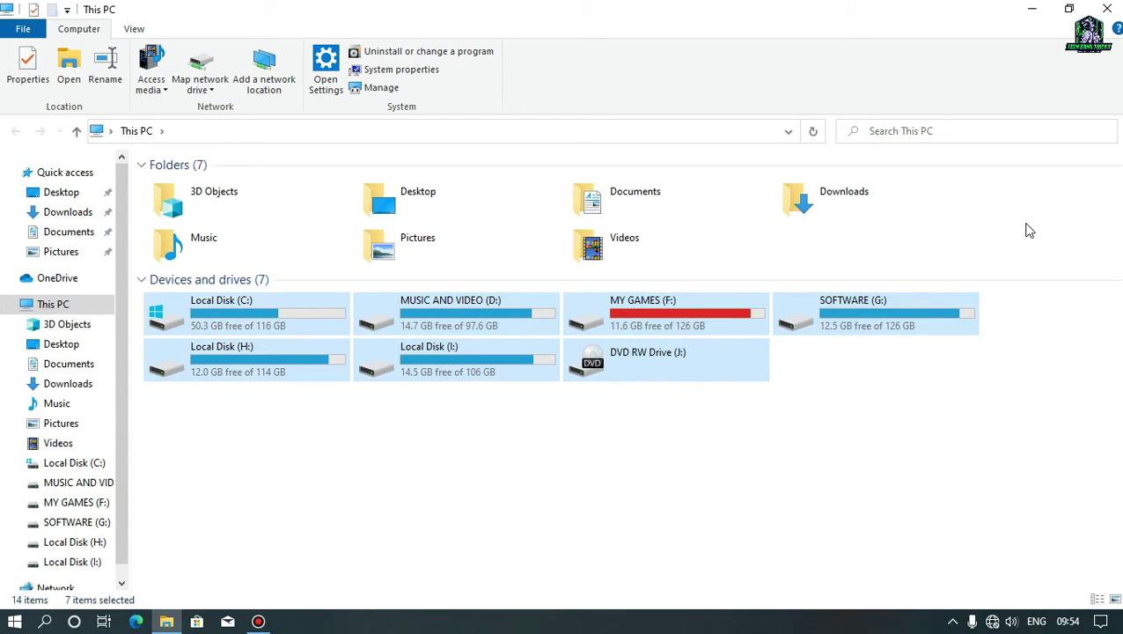
Open the Windows Settings home page, close it and return to the This PC window.
{"action": "left_click", "coordinate": [1031, 9]}
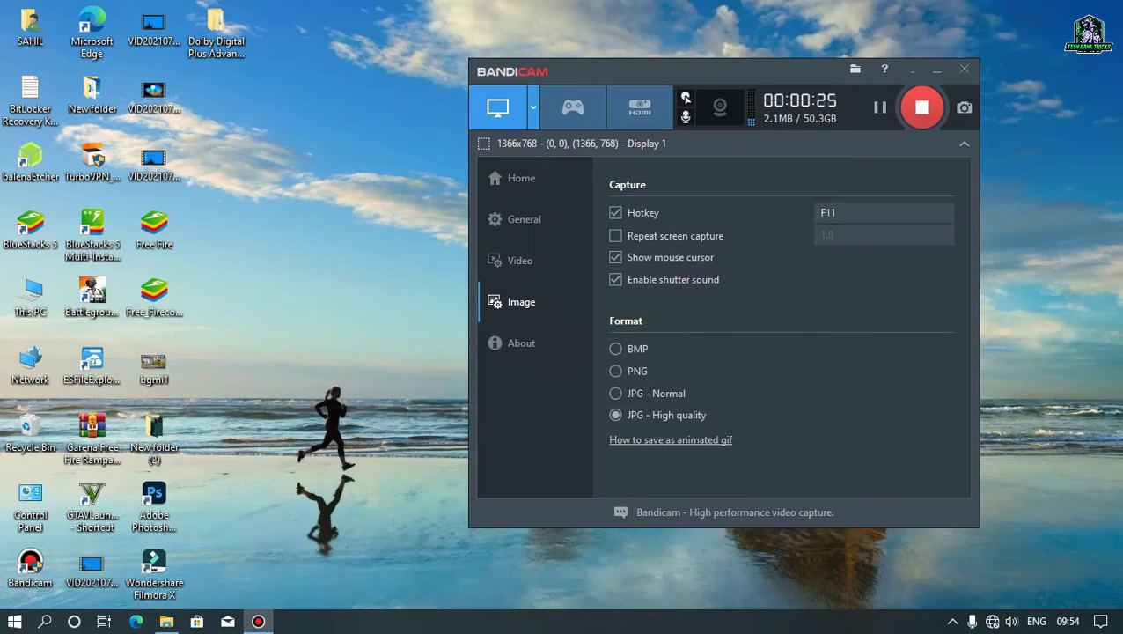
{"action": "left_click", "coordinate": [7, 623]}
{"action": "mouse_move", "coordinate": [21, 551]}
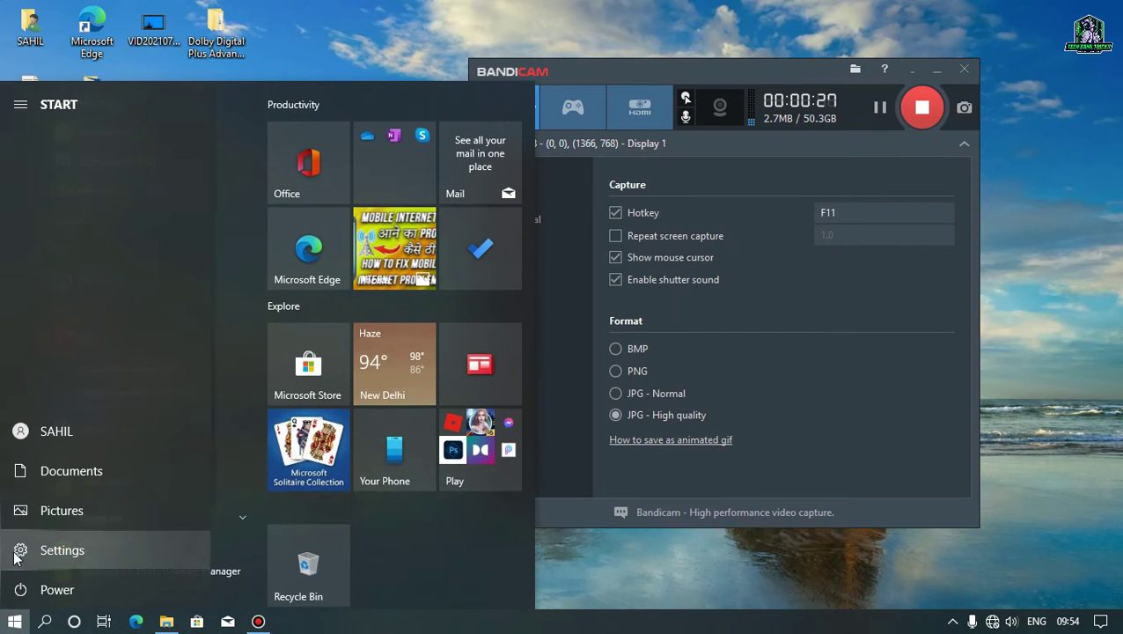
{"action": "left_click", "coordinate": [174, 550]}
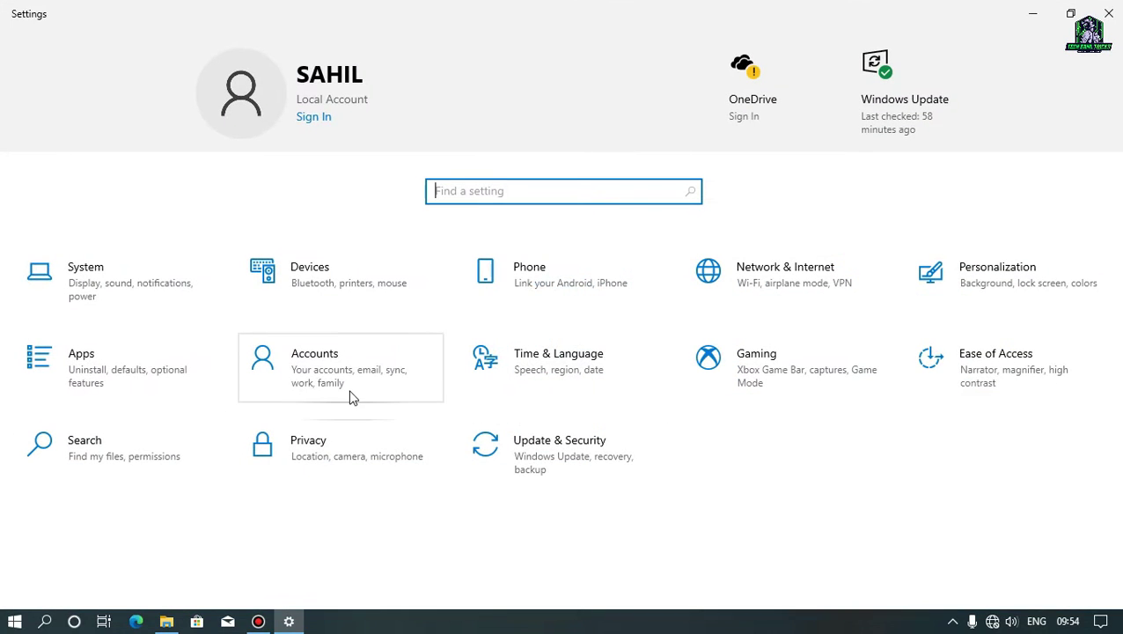
{"action": "left_click", "coordinate": [1108, 13]}
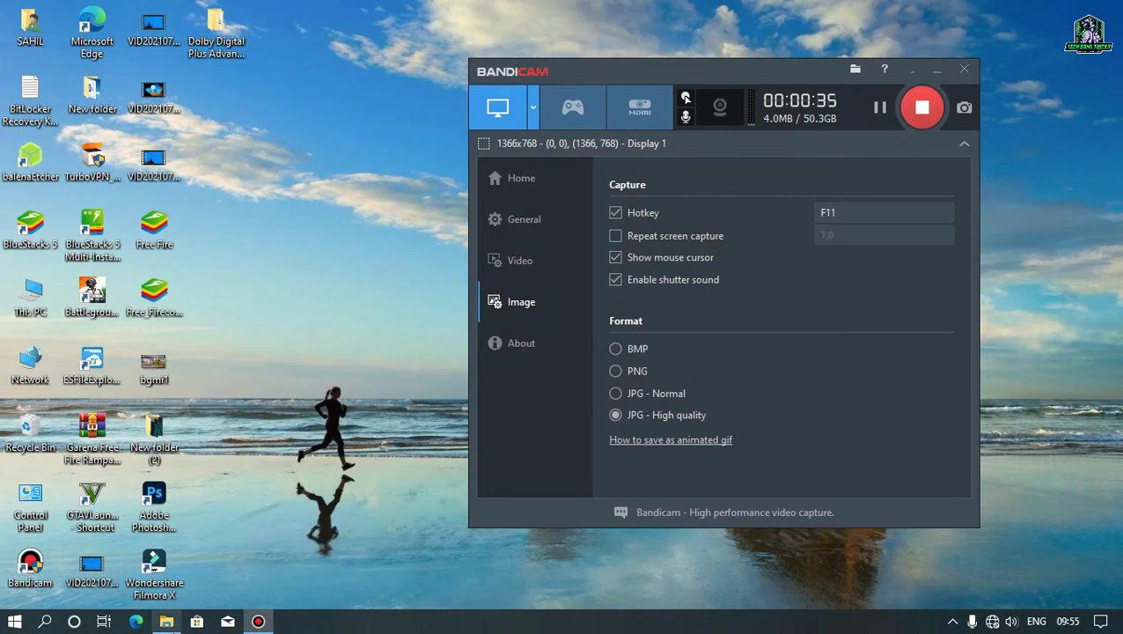
{"action": "left_click", "coordinate": [166, 622]}
{"action": "left_click", "coordinate": [443, 378]}
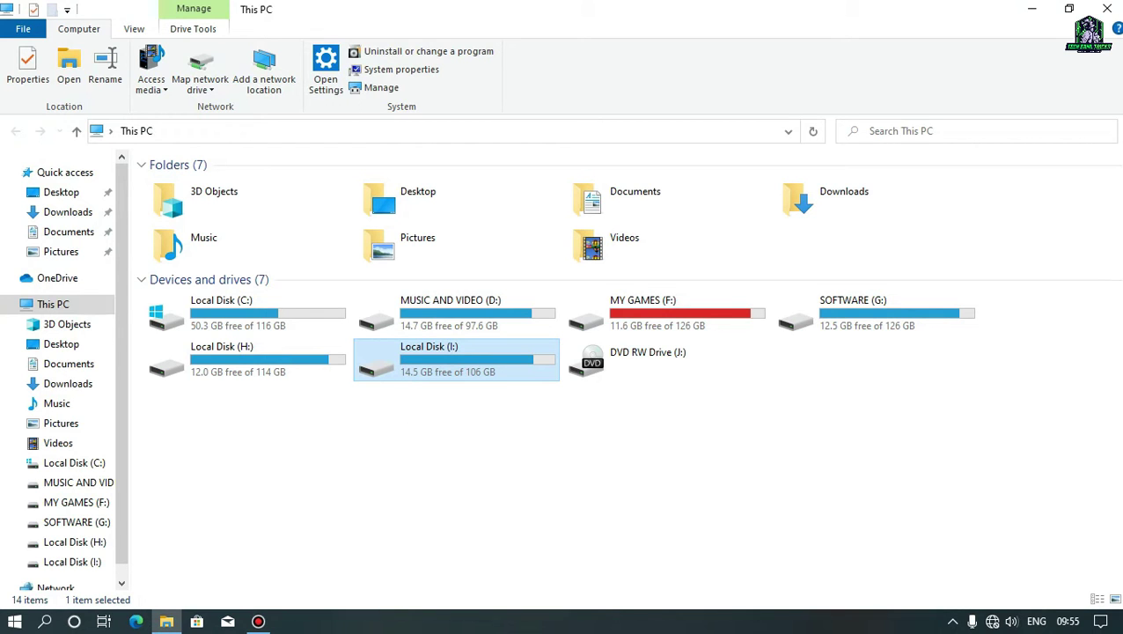
{"action": "left_click", "coordinate": [258, 621]}
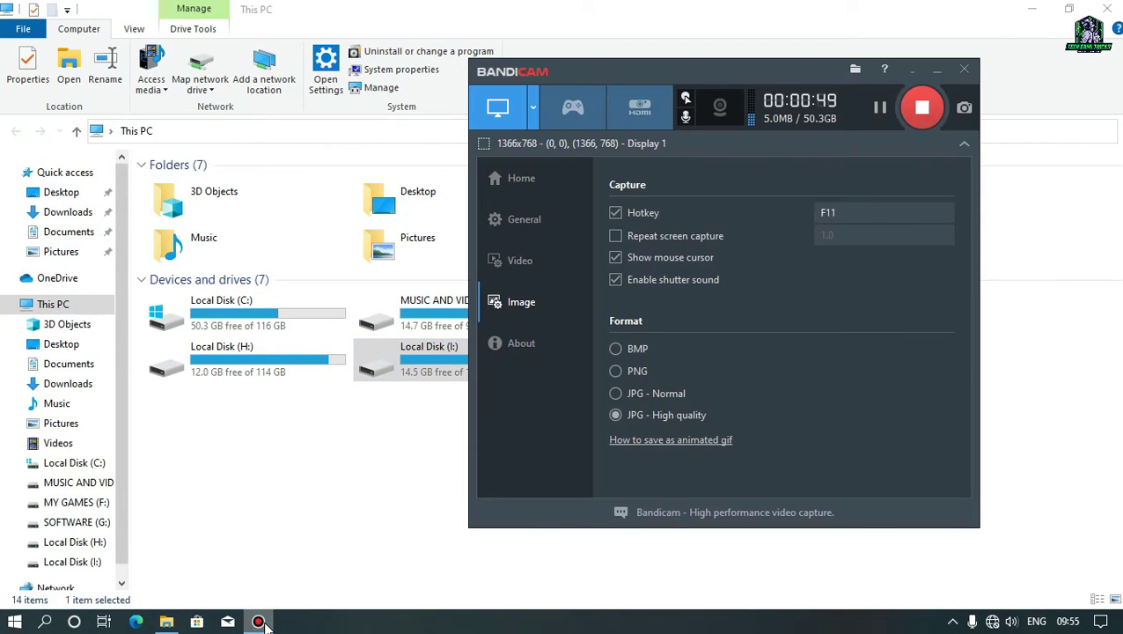
{"action": "left_click", "coordinate": [315, 523]}
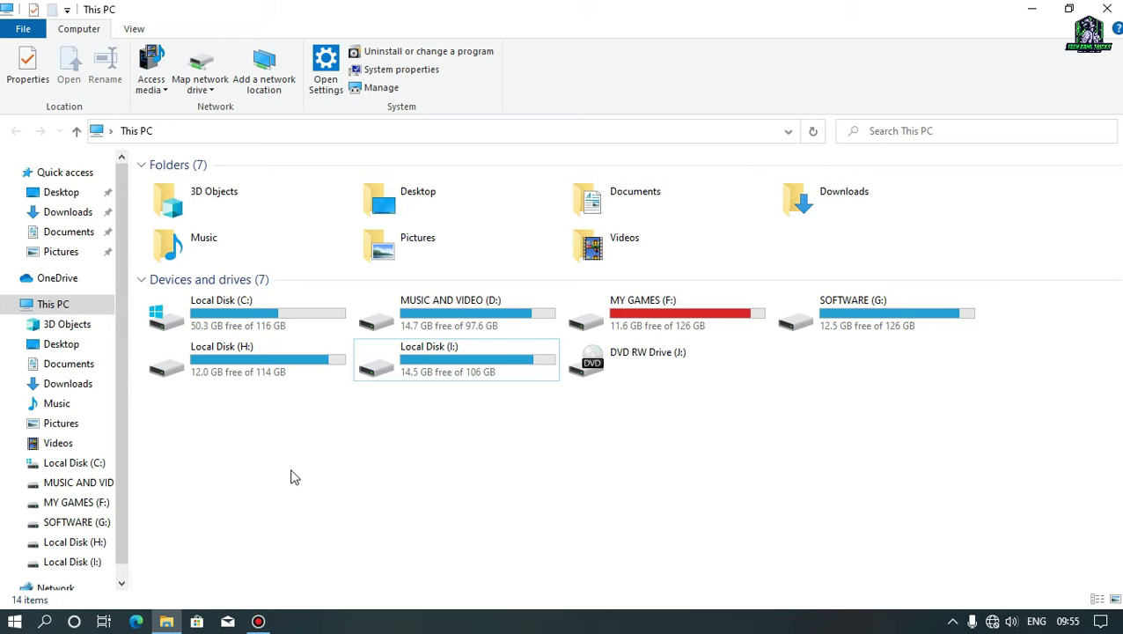
{"action": "left_click_drag", "start_coordinate": [287, 465], "coordinate": [950, 328]}
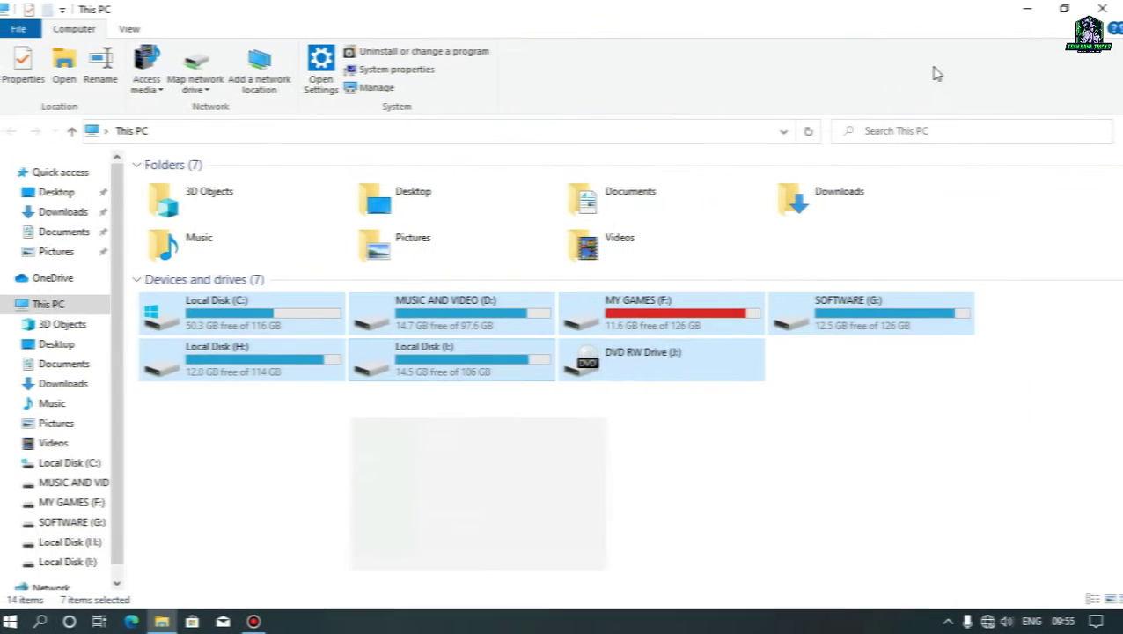
{"action": "left_click", "coordinate": [515, 497]}
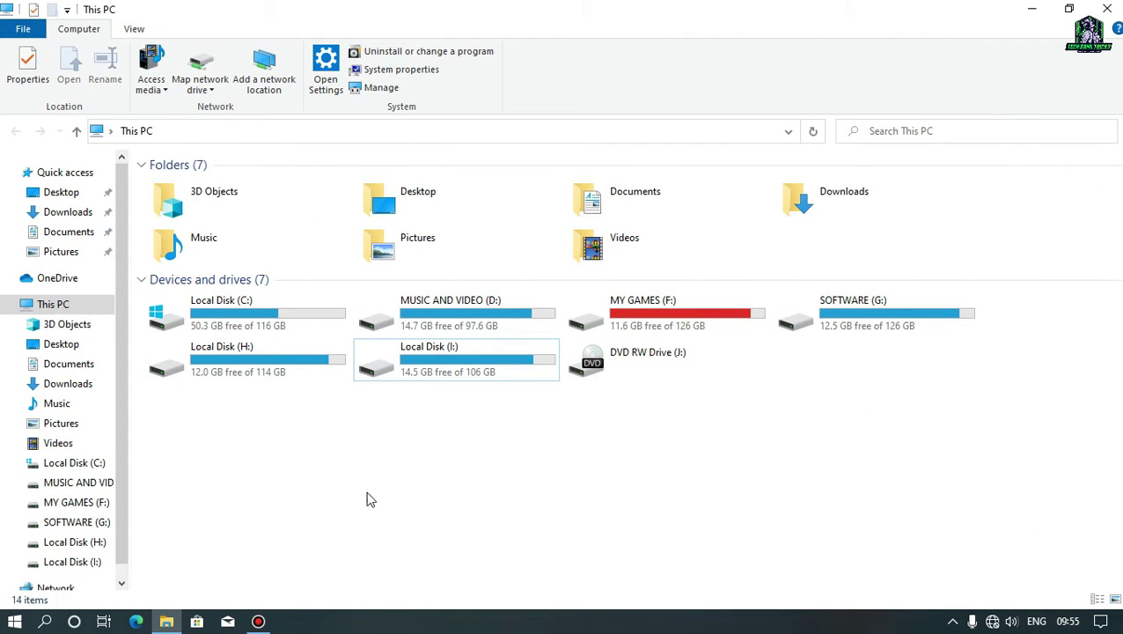
{"action": "left_click_drag", "start_coordinate": [239, 429], "coordinate": [1030, 317]}
{"action": "left_click_drag", "start_coordinate": [301, 455], "coordinate": [1100, 233]}
{"action": "left_click", "coordinate": [296, 453]}
{"action": "left_click", "coordinate": [439, 359]}
{"action": "left_click", "coordinate": [319, 370]}
{"action": "left_click", "coordinate": [276, 319]}
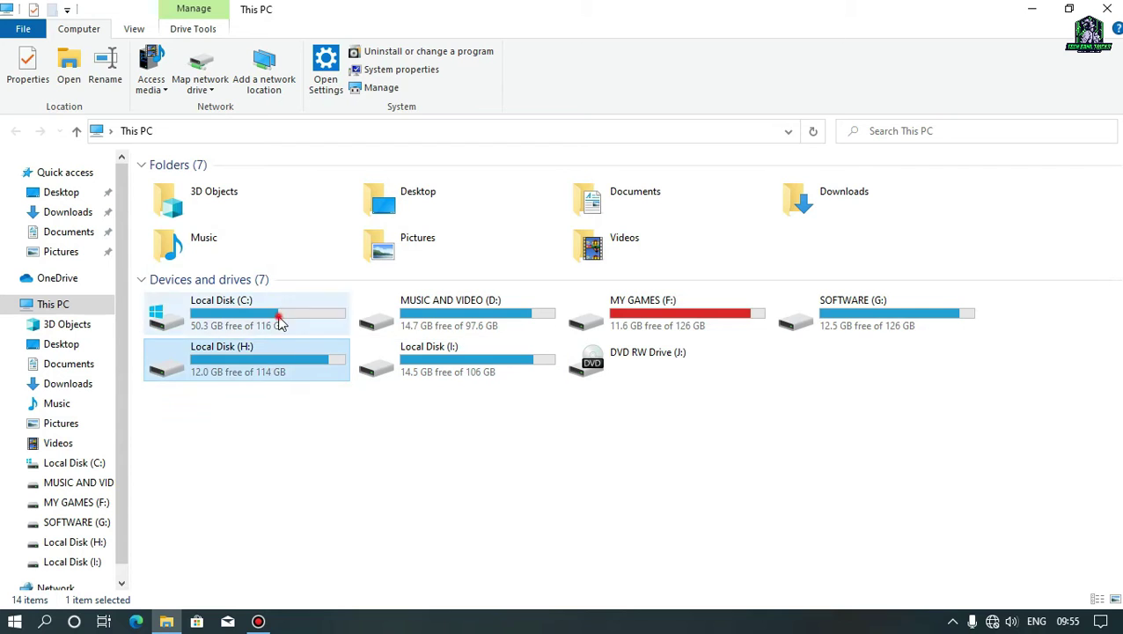
{"action": "left_click", "coordinate": [473, 305]}
{"action": "left_click", "coordinate": [670, 307]}
{"action": "left_click", "coordinate": [854, 306]}
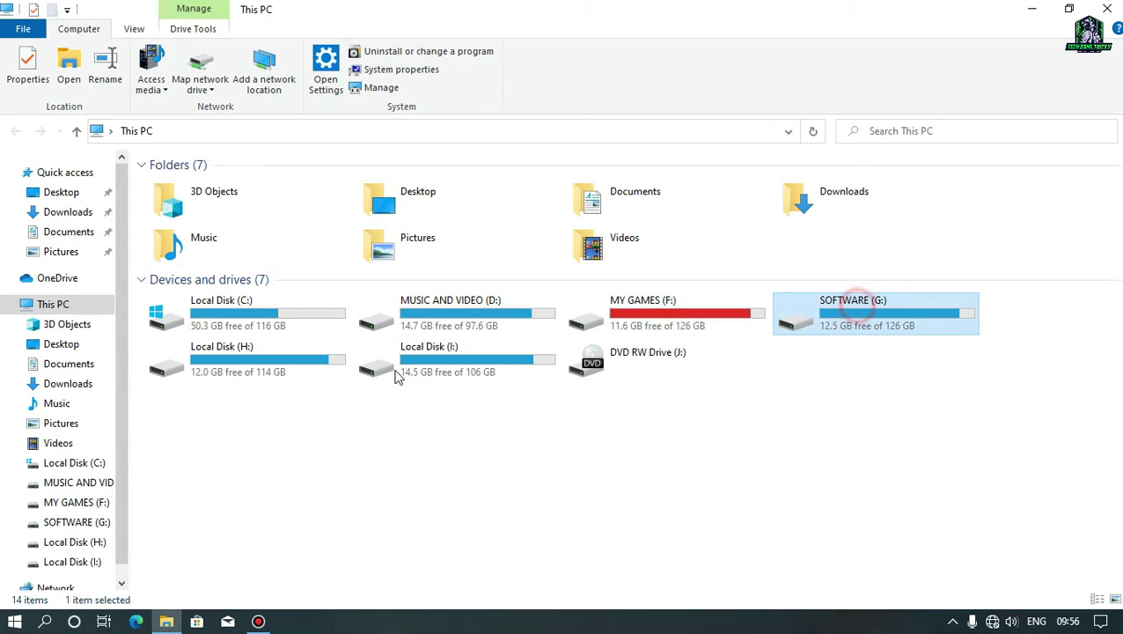
{"action": "left_click", "coordinate": [468, 383]}
{"action": "left_click", "coordinate": [325, 369]}
{"action": "left_click", "coordinate": [379, 357]}
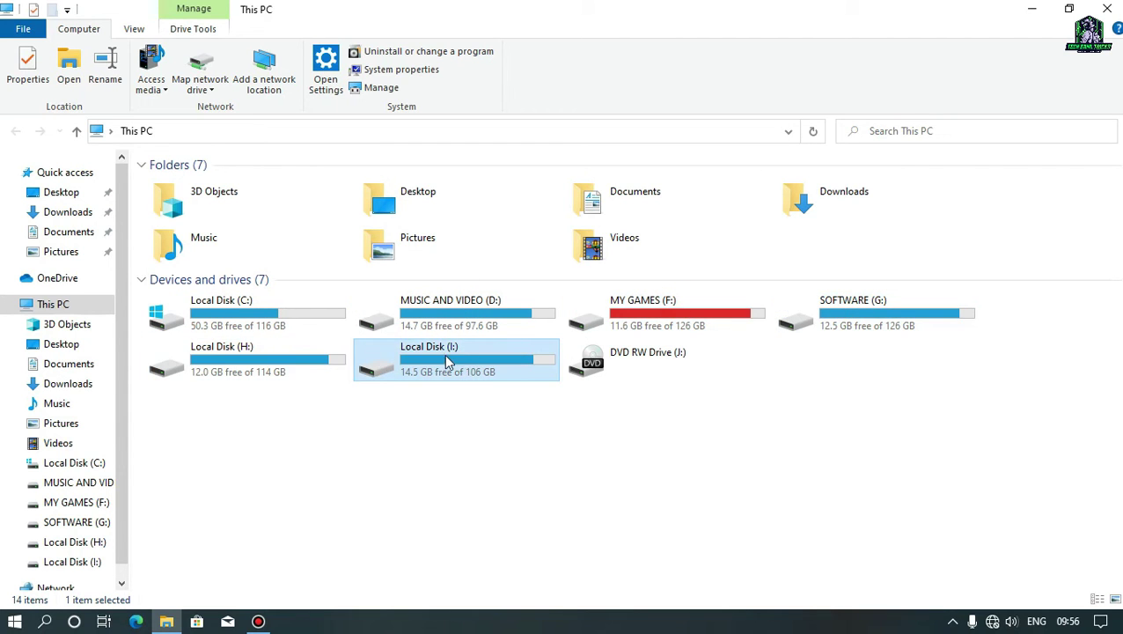
{"action": "right_click", "coordinate": [380, 361]}
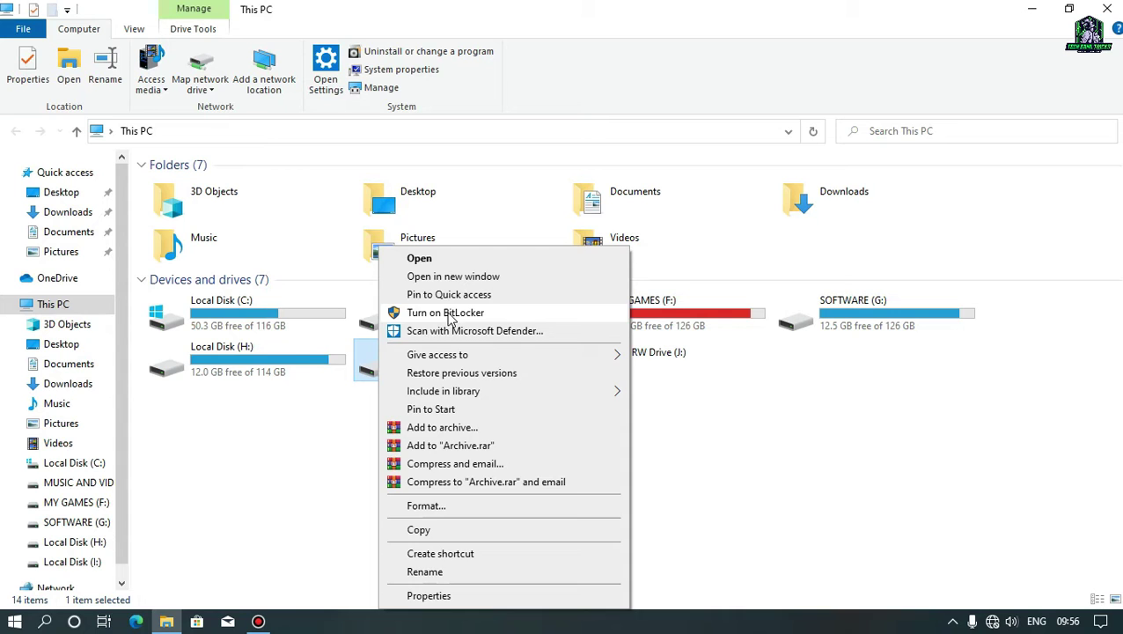
{"action": "left_click", "coordinate": [322, 369]}
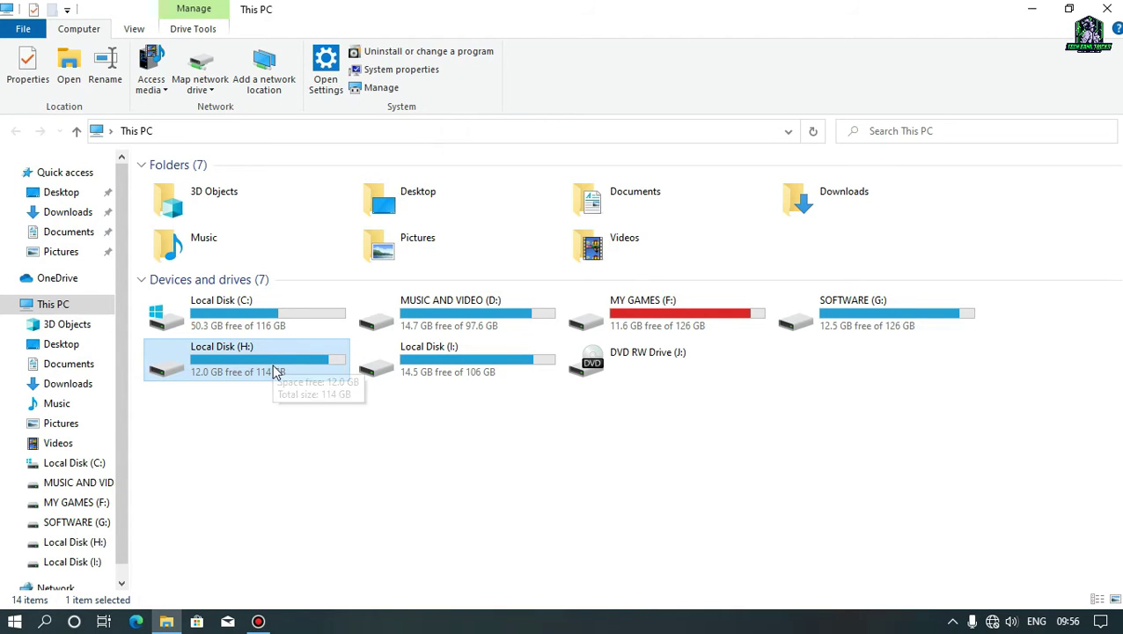
Turn on BitLocker for Local Disk (H:) and let the drive initialize.
{"action": "right_click", "coordinate": [250, 369]}
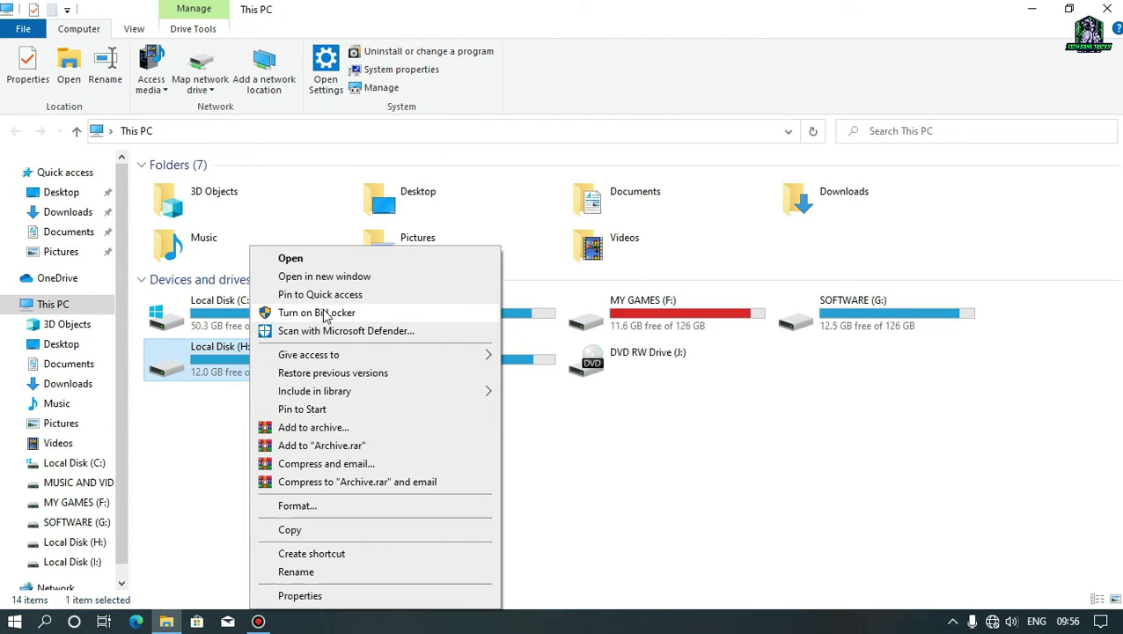
{"action": "left_click", "coordinate": [319, 312]}
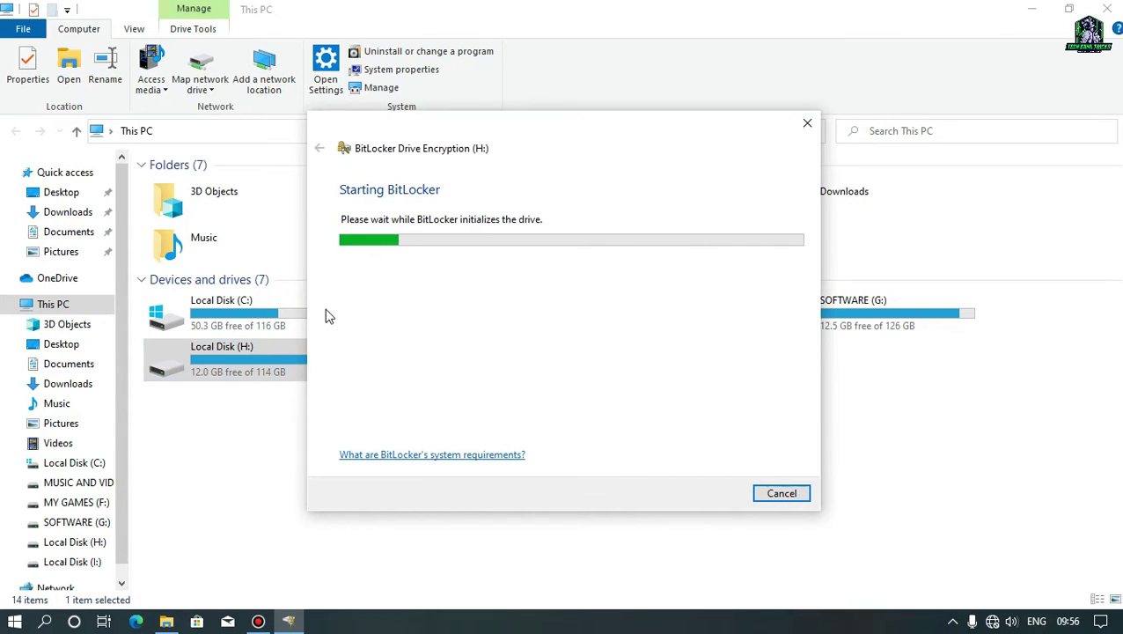
{"action": "left_click_drag", "start_coordinate": [425, 125], "coordinate": [447, 154]}
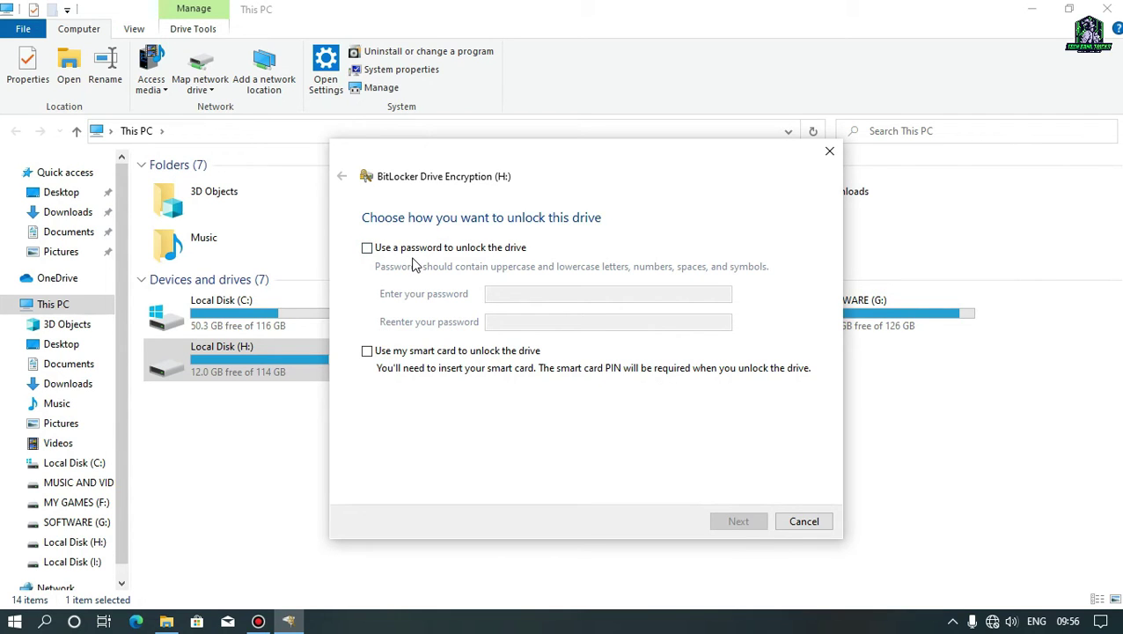
Choose a password as the unlock method for drive H:, enter the password in both fields and continue.
{"action": "left_click", "coordinate": [439, 249]}
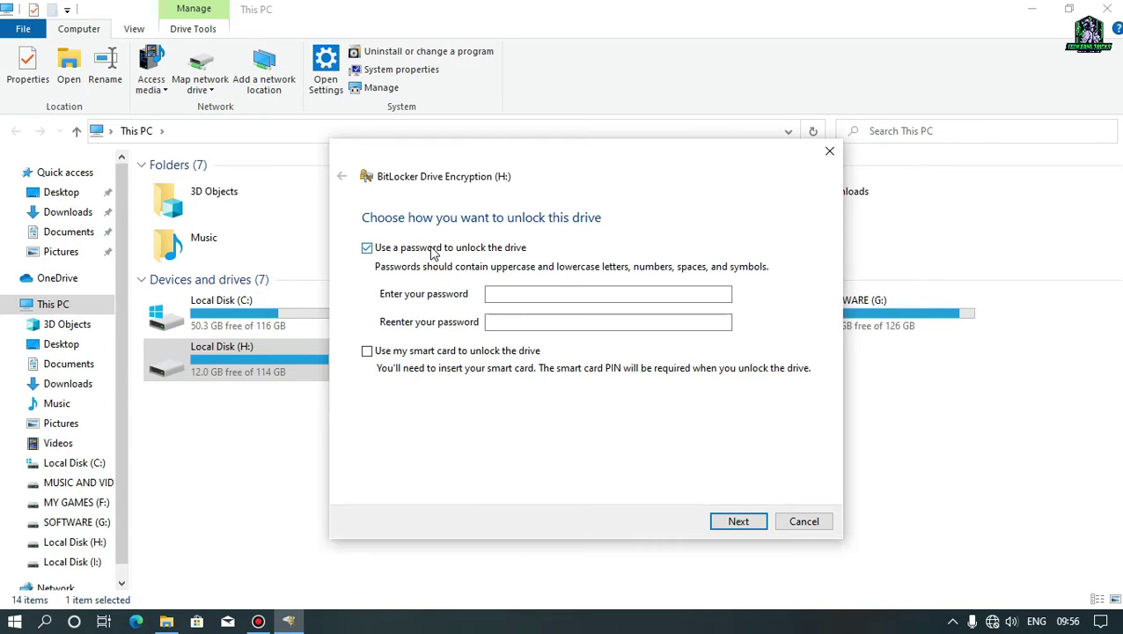
{"action": "left_click", "coordinate": [558, 293]}
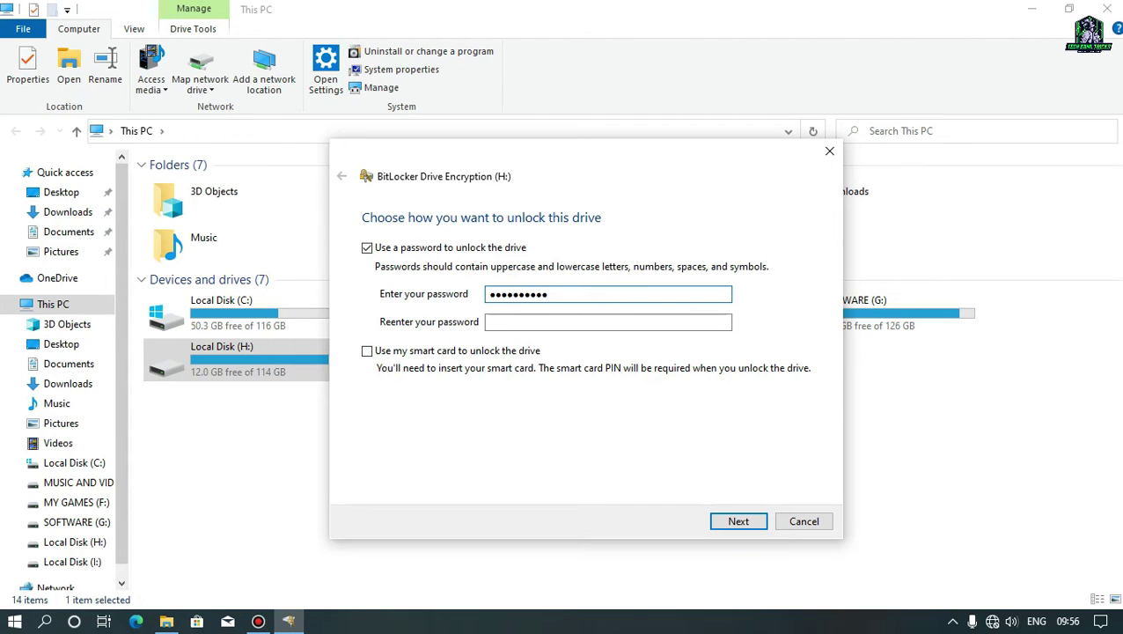
{"action": "double_click", "coordinate": [564, 296]}
{"action": "left_click", "coordinate": [516, 321]}
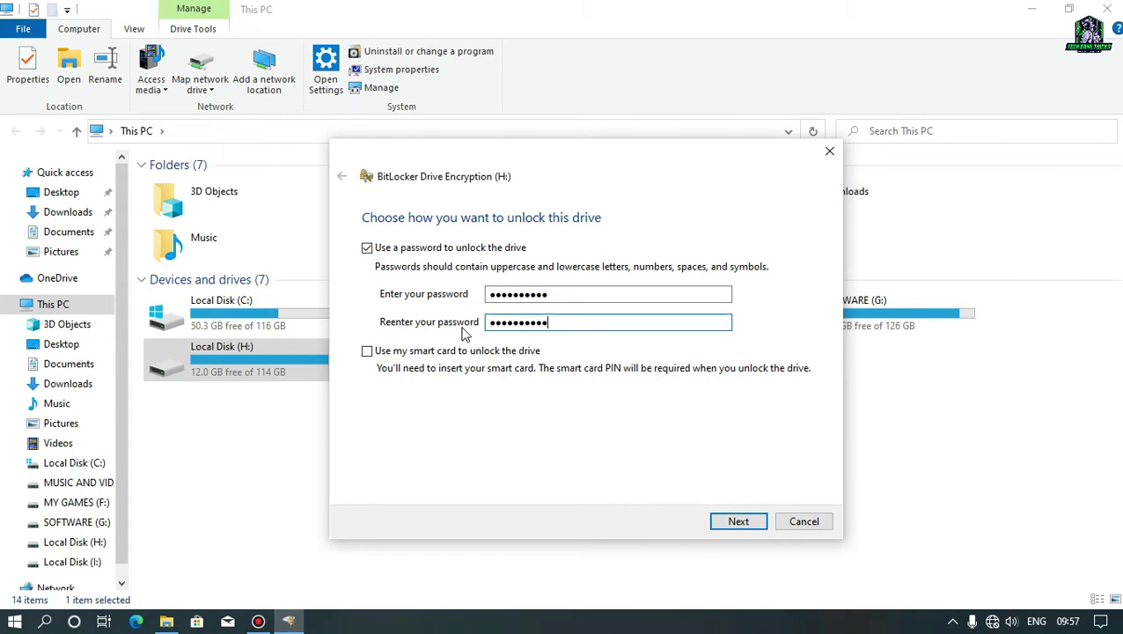
{"action": "left_click", "coordinate": [737, 521]}
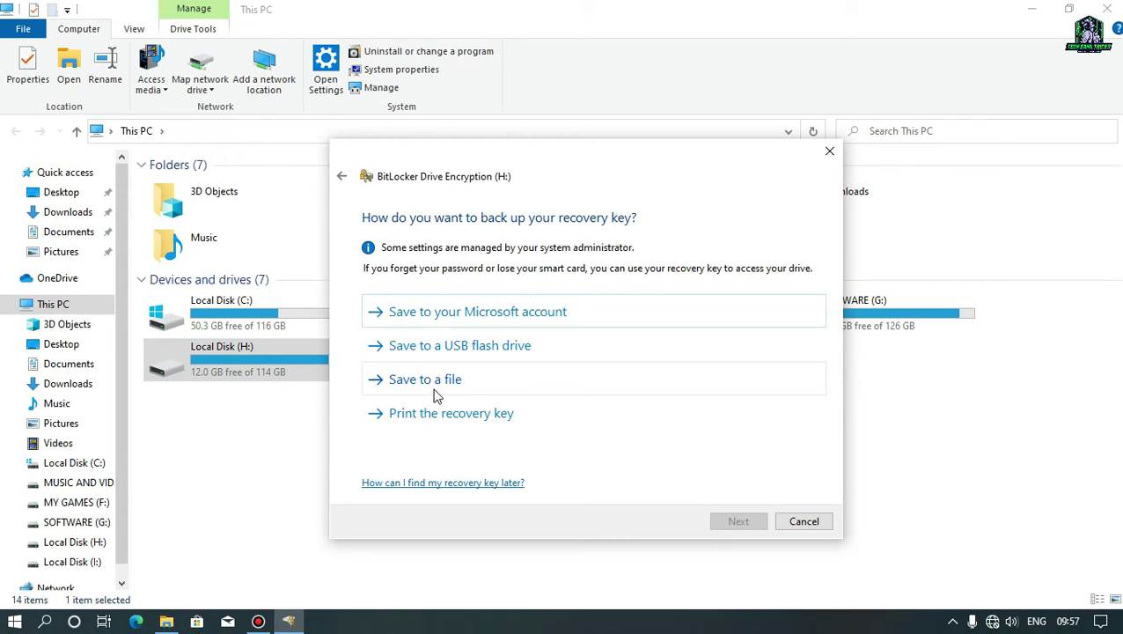
Back up the recovery key as a text file on the Desktop under the suggested file name and continue.
{"action": "left_click", "coordinate": [461, 386]}
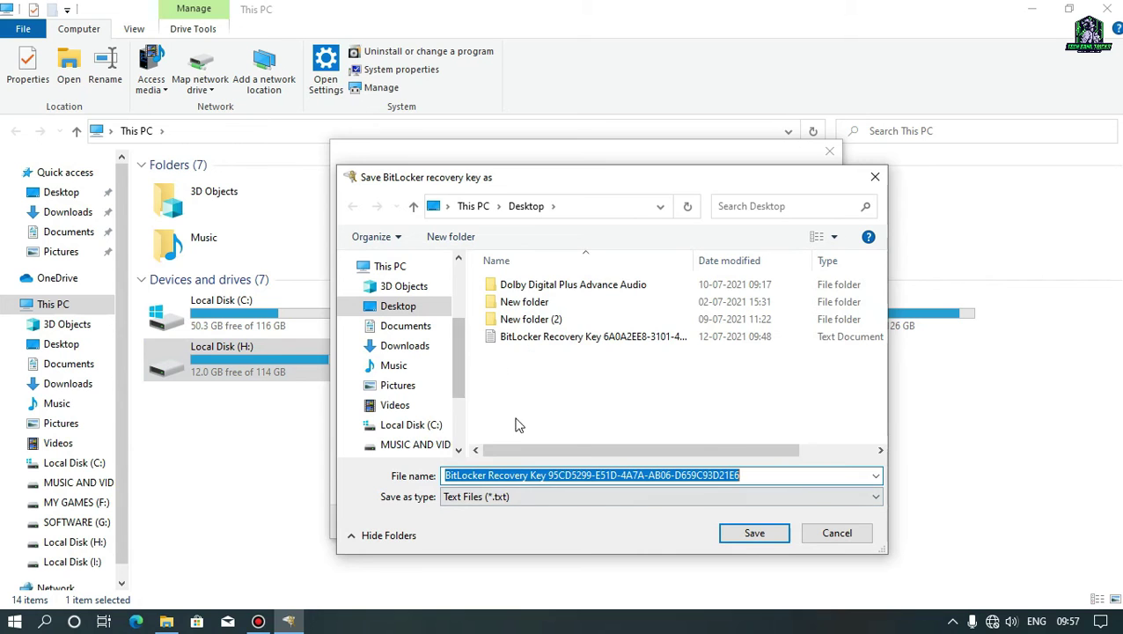
{"action": "left_click", "coordinate": [748, 475]}
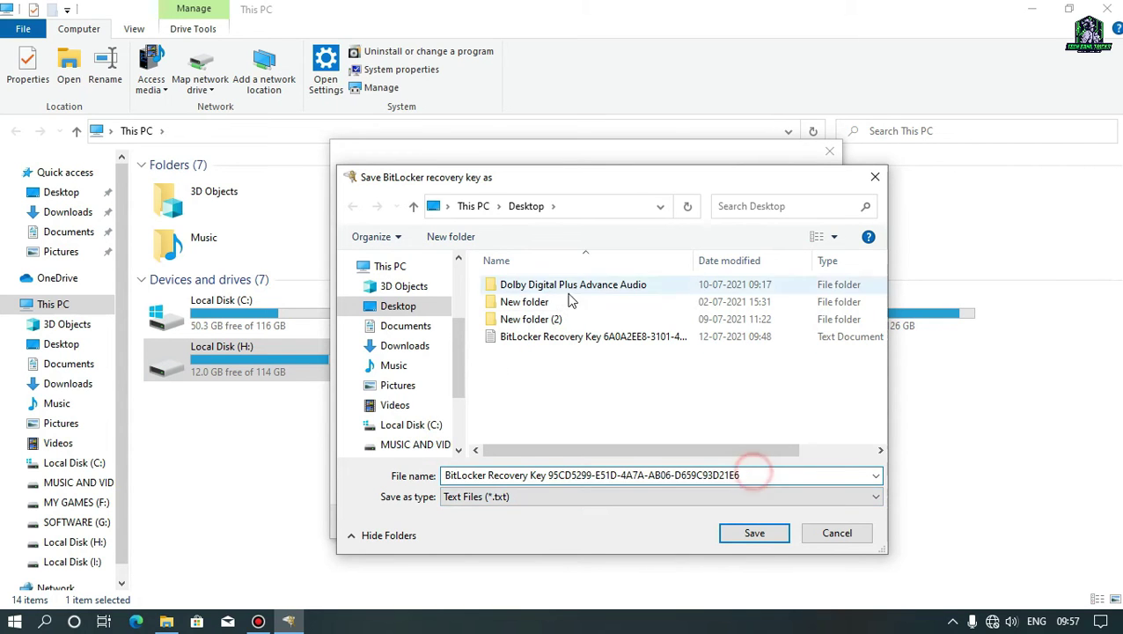
{"action": "left_click", "coordinate": [755, 534]}
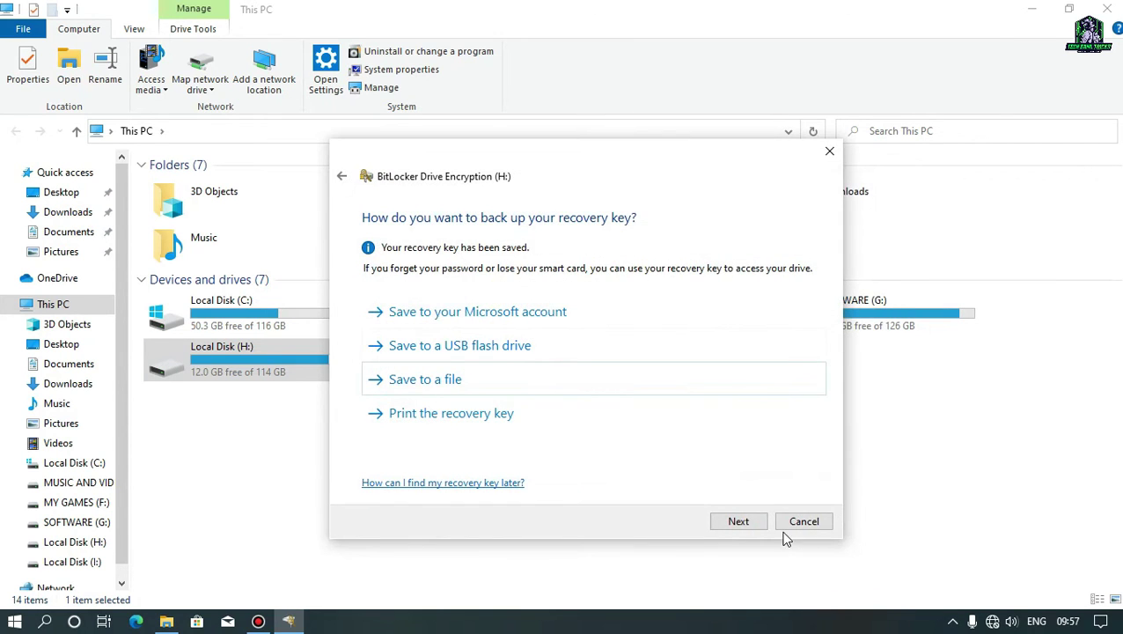
{"action": "left_click", "coordinate": [745, 524]}
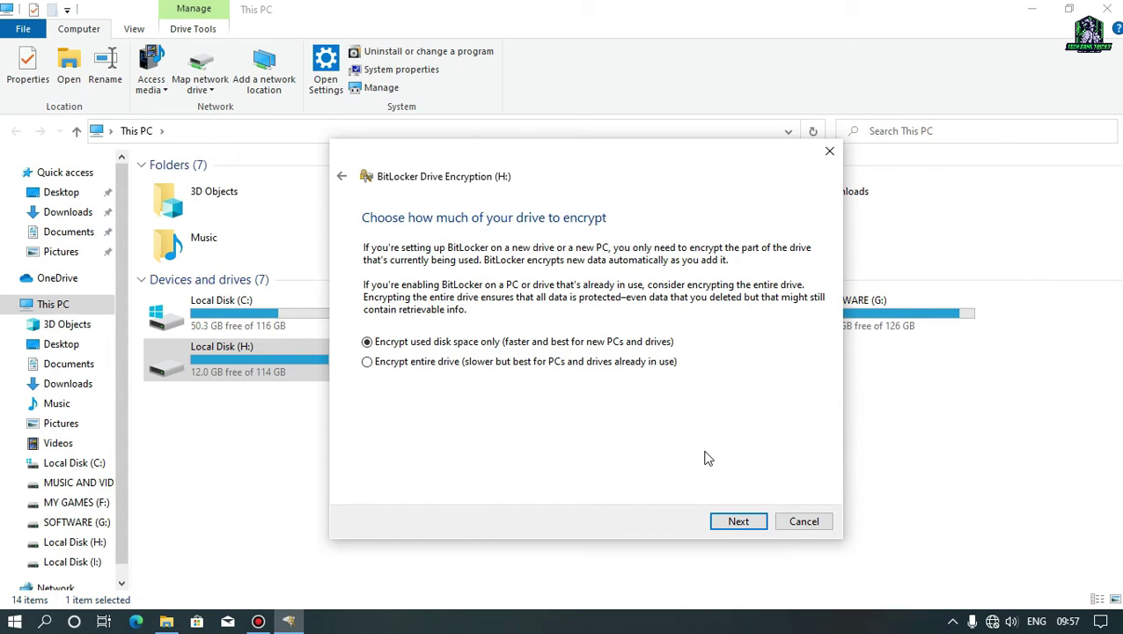
Choose to encrypt the entire drive rather than used disk space only, and continue.
{"action": "left_click", "coordinate": [426, 357]}
{"action": "left_click", "coordinate": [426, 344]}
{"action": "left_click", "coordinate": [426, 363]}
{"action": "left_click", "coordinate": [447, 342]}
{"action": "left_click", "coordinate": [457, 370]}
{"action": "left_click", "coordinate": [461, 341]}
{"action": "left_click", "coordinate": [465, 363]}
{"action": "left_click", "coordinate": [471, 343]}
{"action": "left_click", "coordinate": [464, 364]}
{"action": "left_click", "coordinate": [463, 344]}
{"action": "left_click", "coordinate": [468, 363]}
{"action": "left_click", "coordinate": [487, 342]}
{"action": "left_click", "coordinate": [489, 364]}
{"action": "left_click", "coordinate": [493, 343]}
{"action": "left_click", "coordinate": [489, 362]}
{"action": "left_click", "coordinate": [491, 343]}
{"action": "left_click", "coordinate": [492, 364]}
{"action": "left_click", "coordinate": [724, 524]}
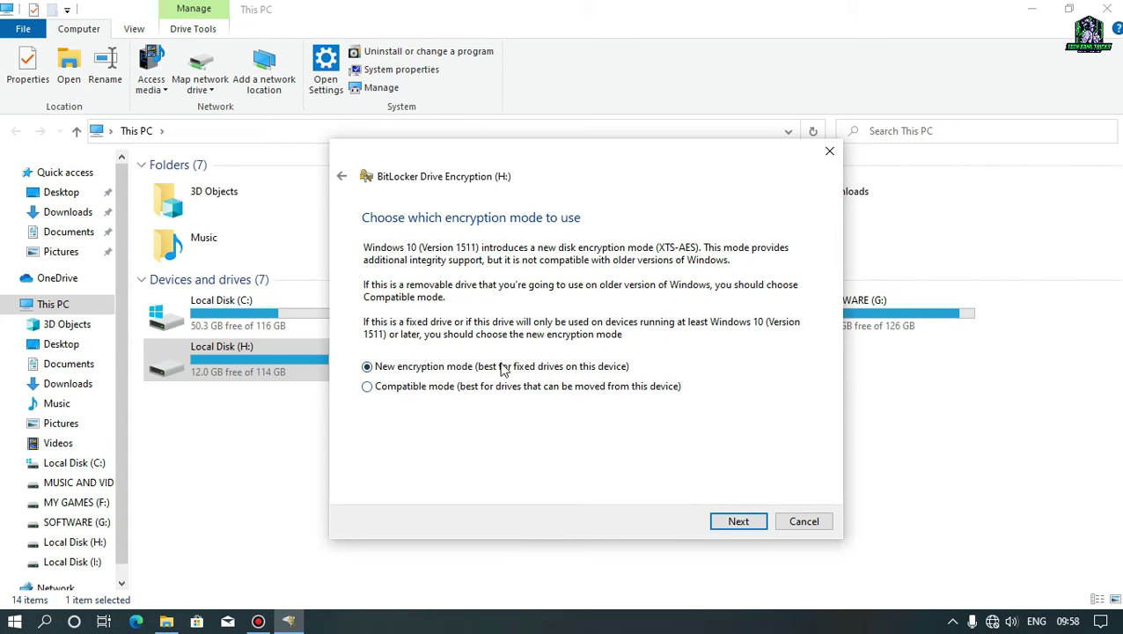
Accept the new encryption mode for fixed drives and start encrypting drive H:.
{"action": "left_click", "coordinate": [740, 521]}
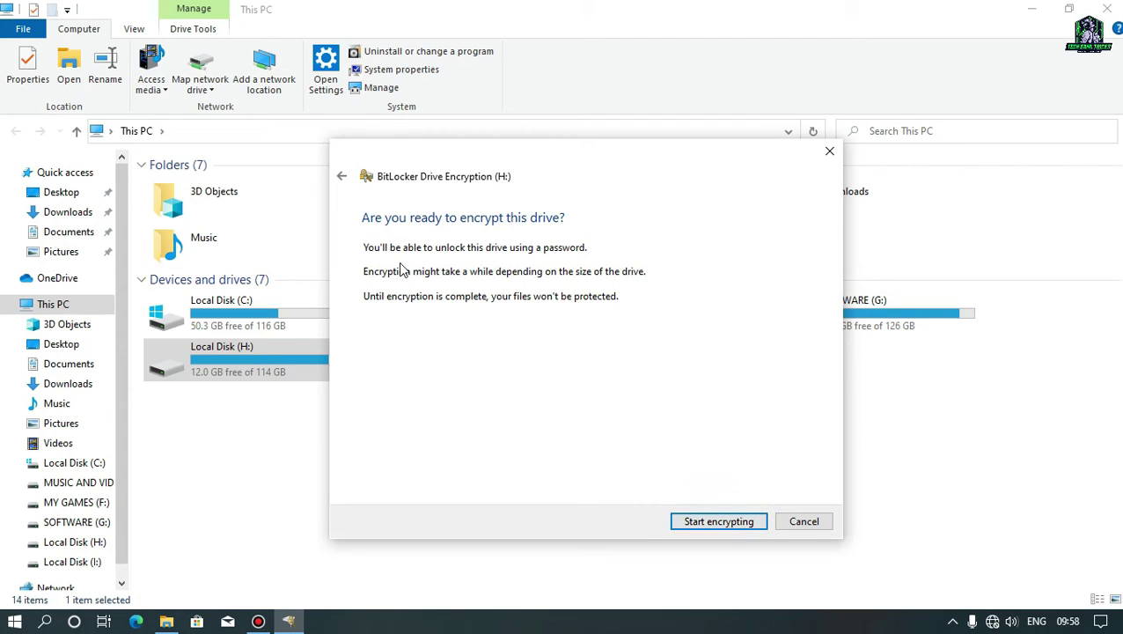
{"action": "left_click", "coordinate": [730, 523]}
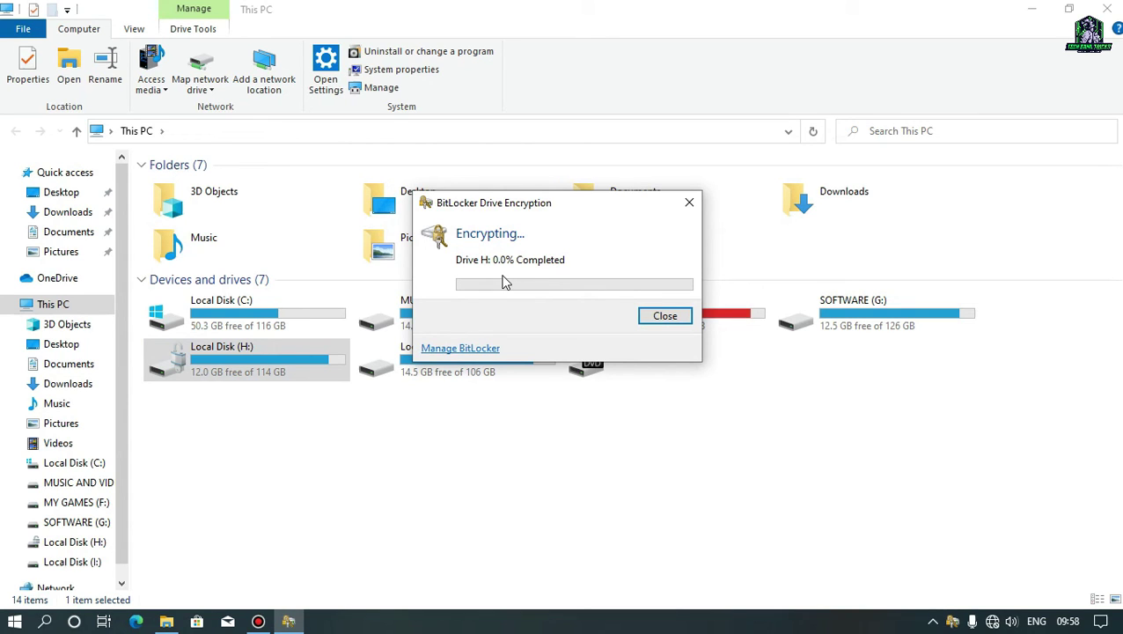
Close the encryption progress window, check drive H:'s progress again through its notification and dismiss it.
{"action": "left_click_drag", "start_coordinate": [549, 214], "coordinate": [564, 298]}
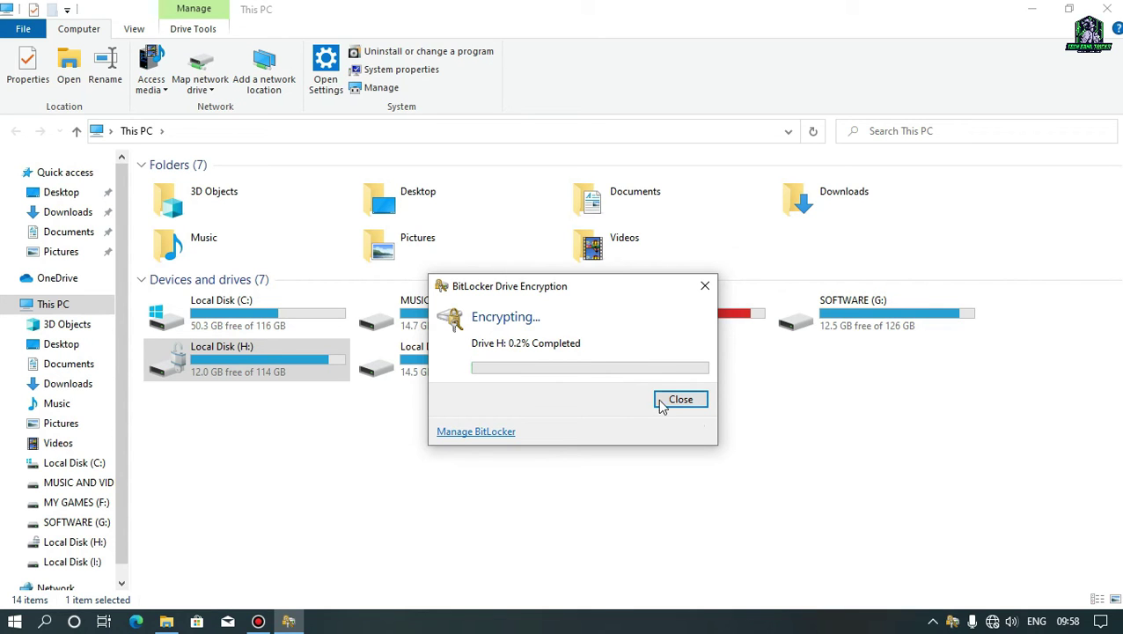
{"action": "left_click", "coordinate": [686, 406]}
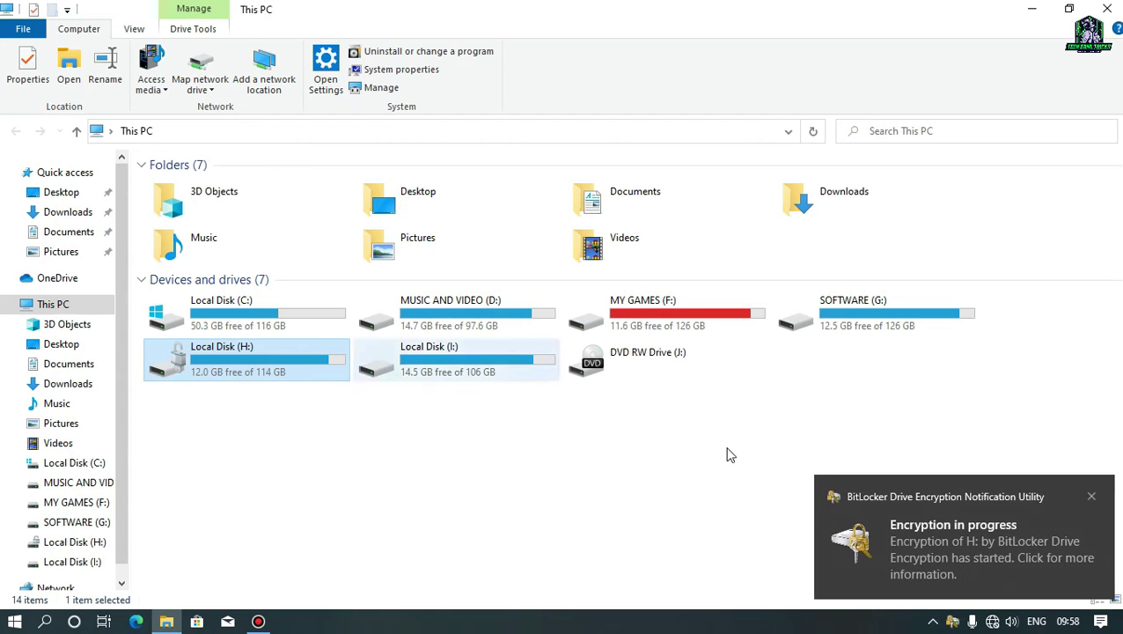
{"action": "left_click", "coordinate": [1014, 544]}
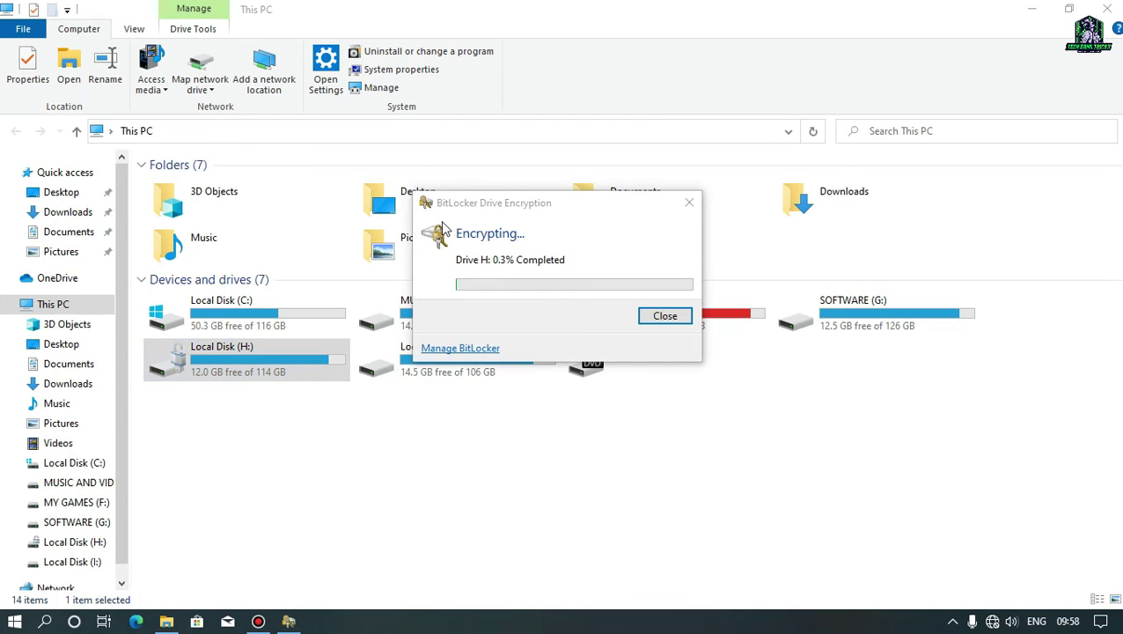
{"action": "left_click", "coordinate": [674, 316]}
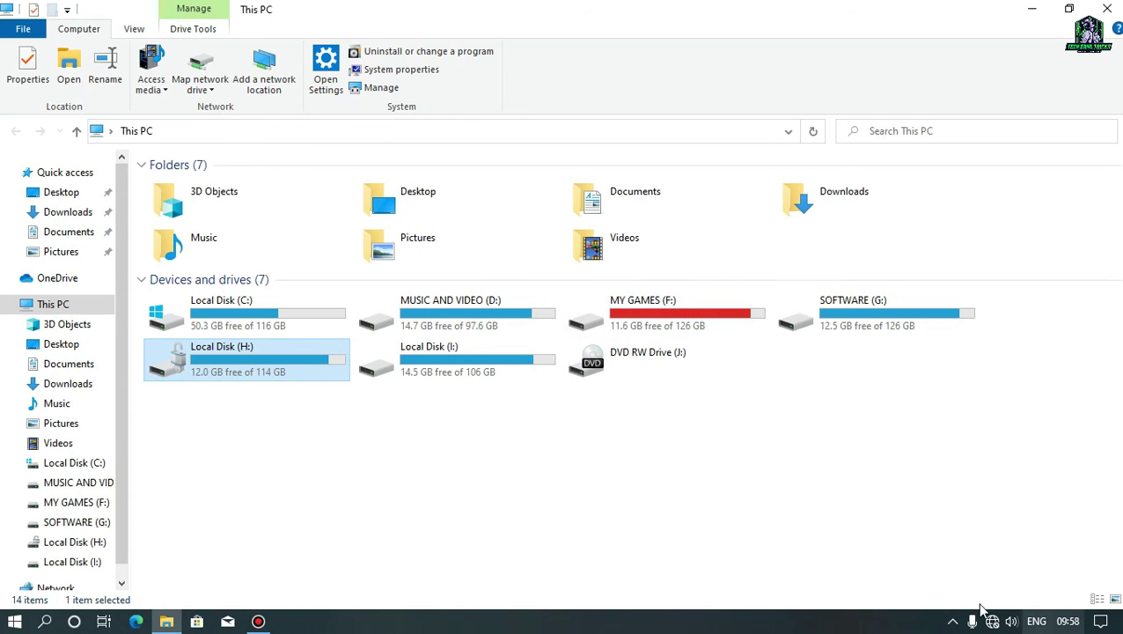
Check drive H:'s encryption from the BitLocker notification icon, view the BitLocker Drive Encryption overview and close it.
{"action": "left_click", "coordinate": [954, 622]}
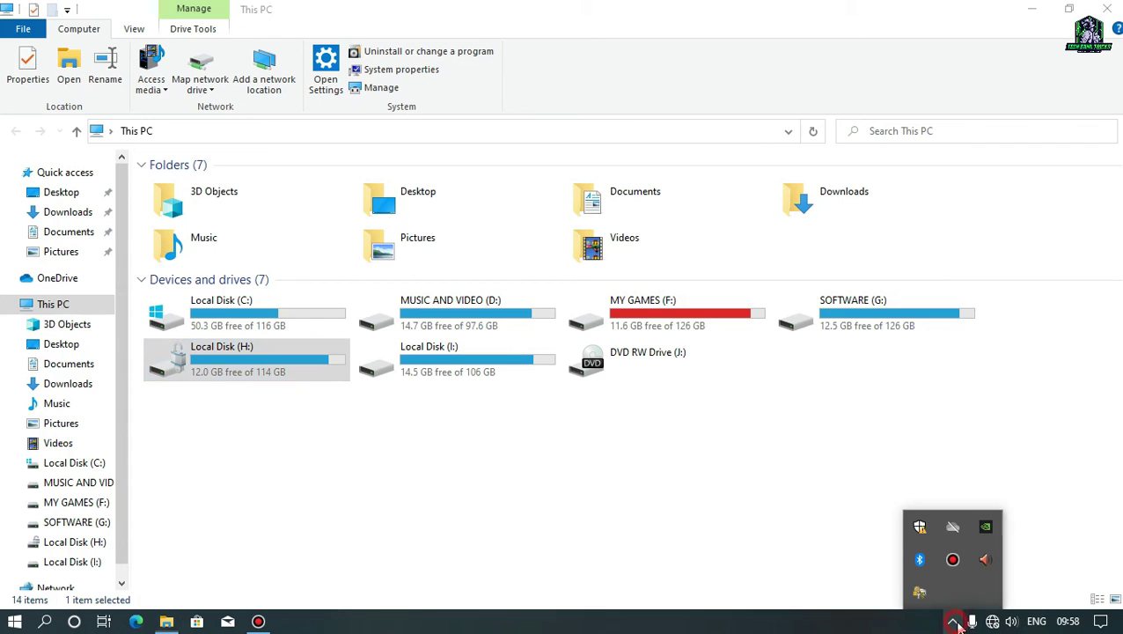
{"action": "left_click", "coordinate": [919, 592]}
{"action": "left_click", "coordinate": [691, 213]}
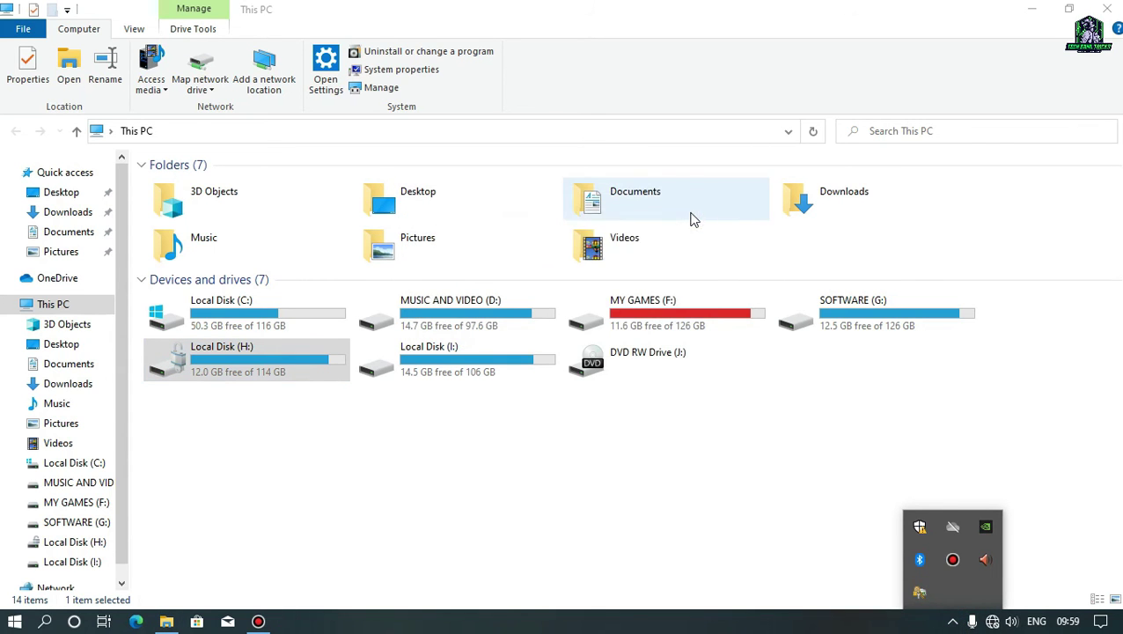
{"action": "left_click", "coordinate": [949, 585]}
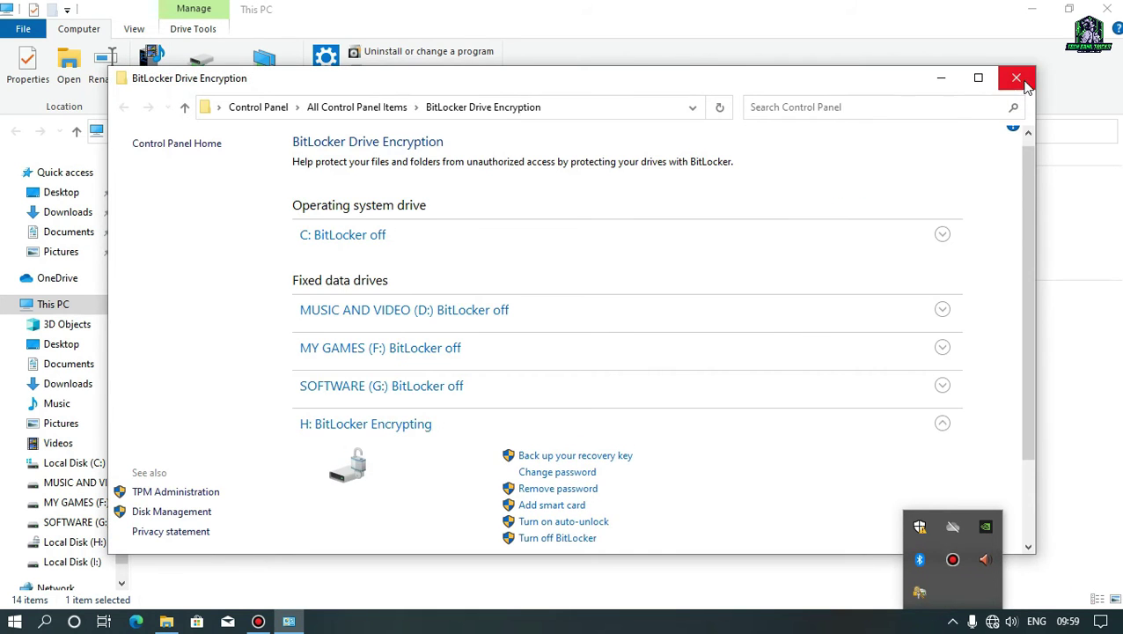
{"action": "left_click", "coordinate": [1016, 77]}
Open BitLocker management for Local Disk (H:), turn off BitLocker to decrypt the drive, and close the management window.
{"action": "right_click", "coordinate": [261, 365]}
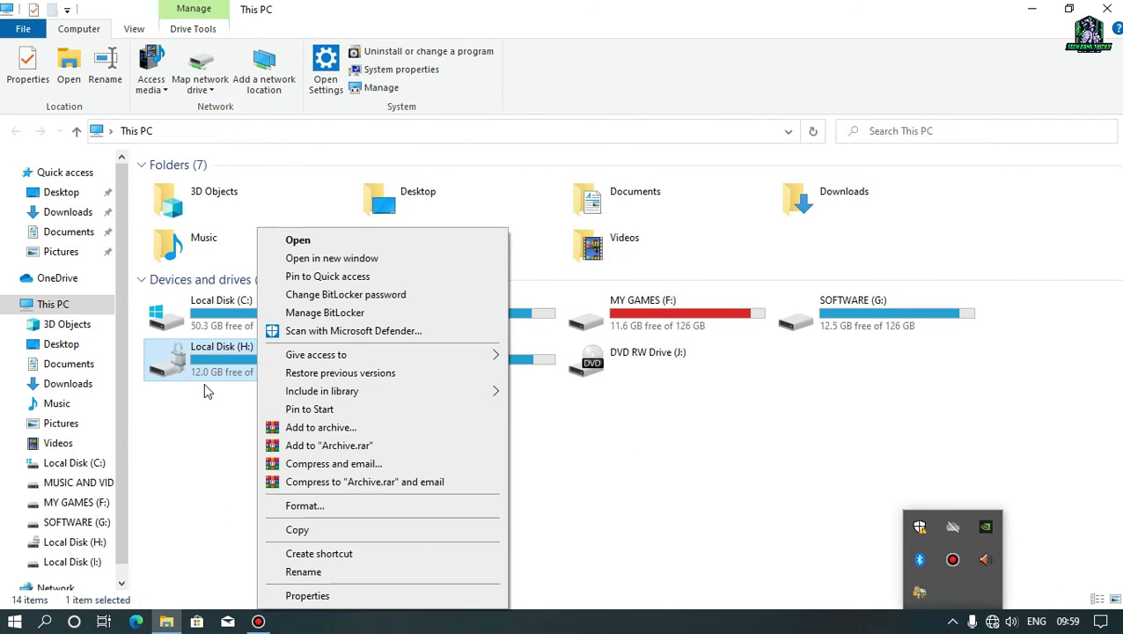
{"action": "left_click", "coordinate": [214, 427]}
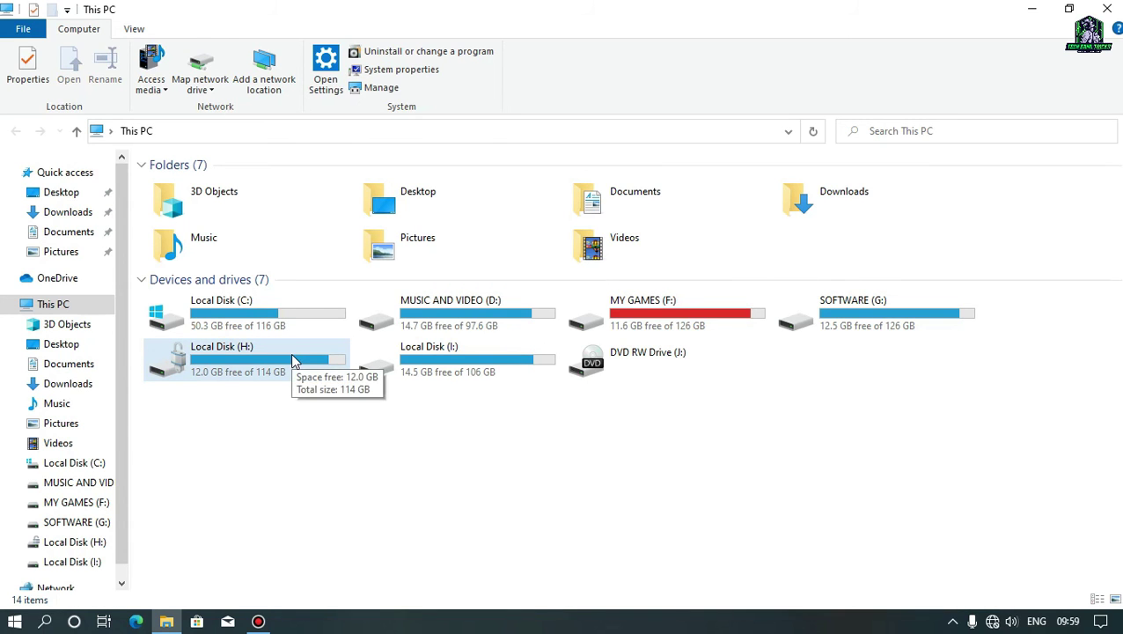
{"action": "right_click", "coordinate": [260, 370]}
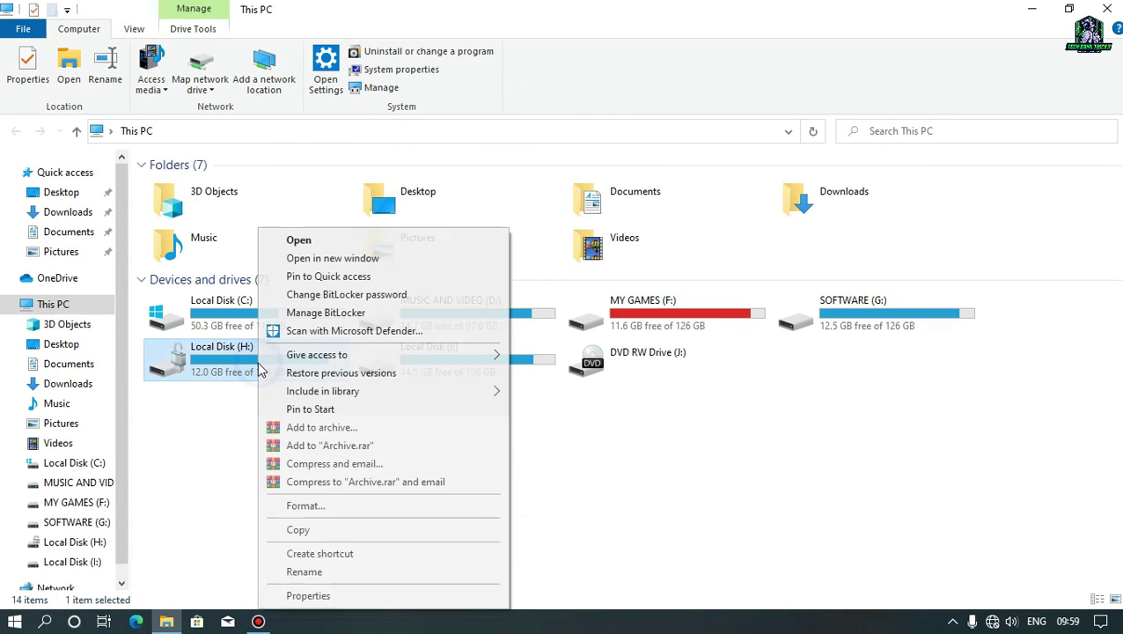
{"action": "left_click", "coordinate": [324, 317]}
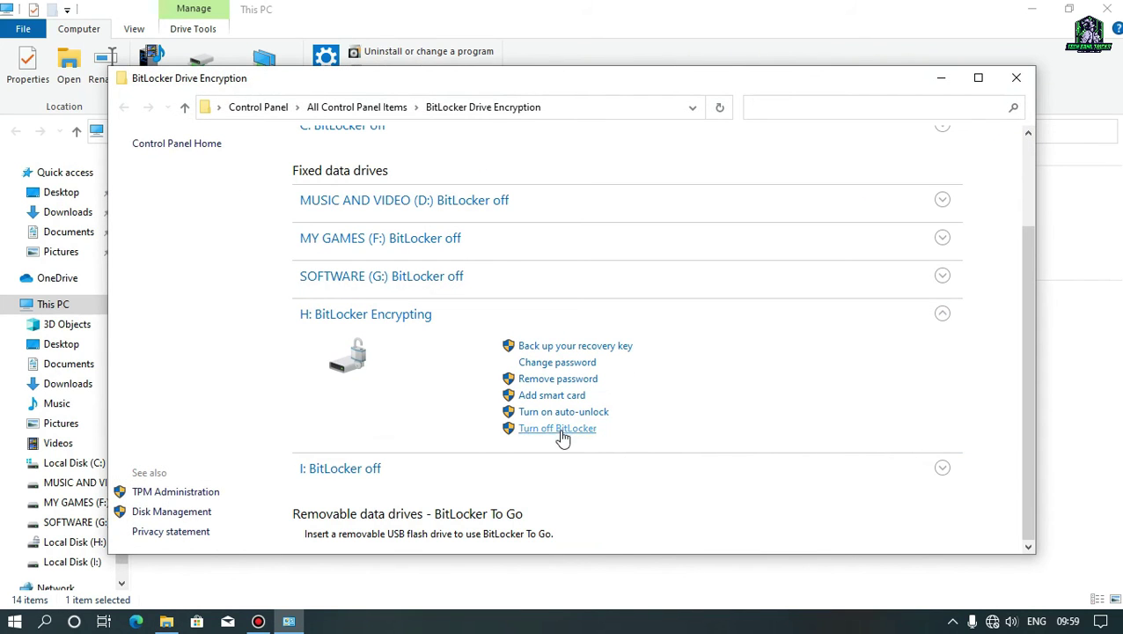
{"action": "left_click", "coordinate": [568, 433]}
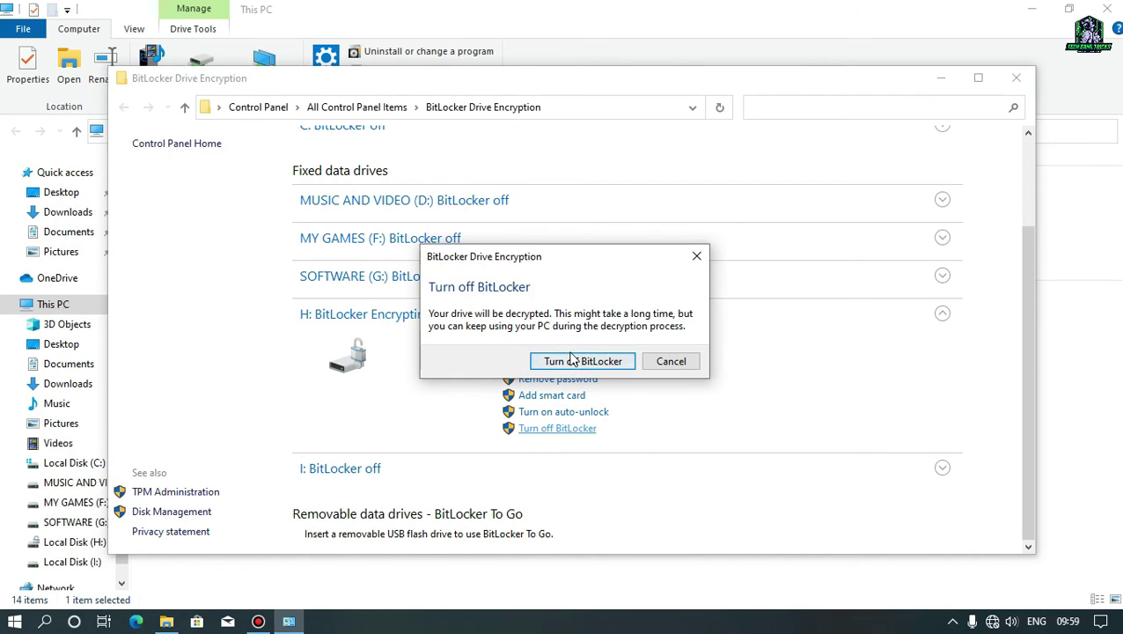
{"action": "left_click", "coordinate": [622, 363]}
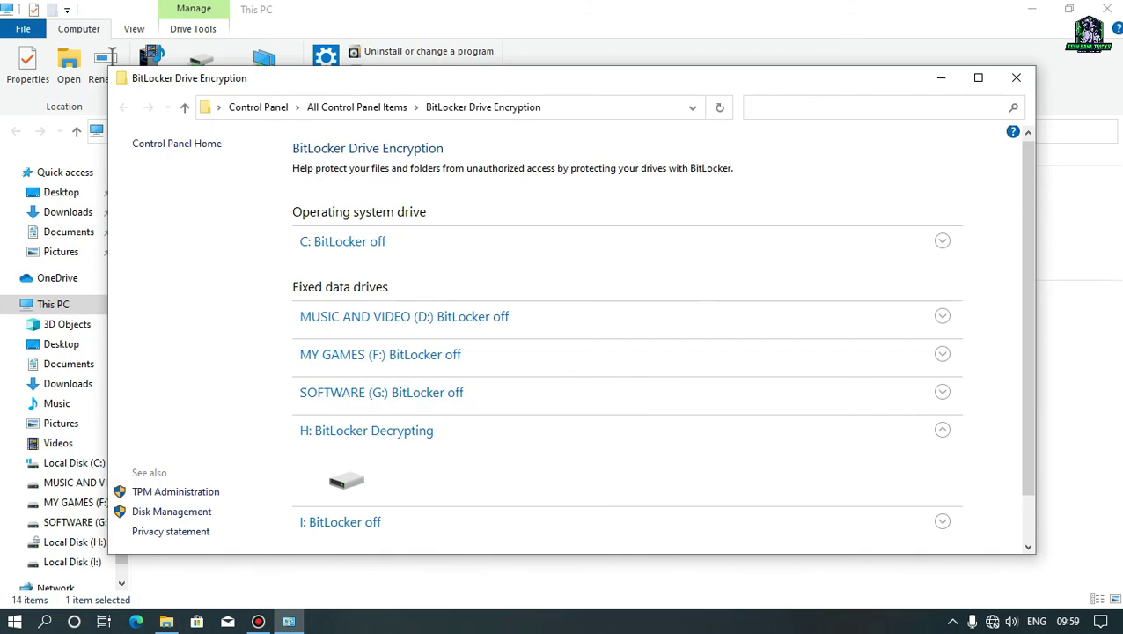
{"action": "left_click", "coordinate": [1014, 79]}
{"action": "left_click", "coordinate": [243, 369]}
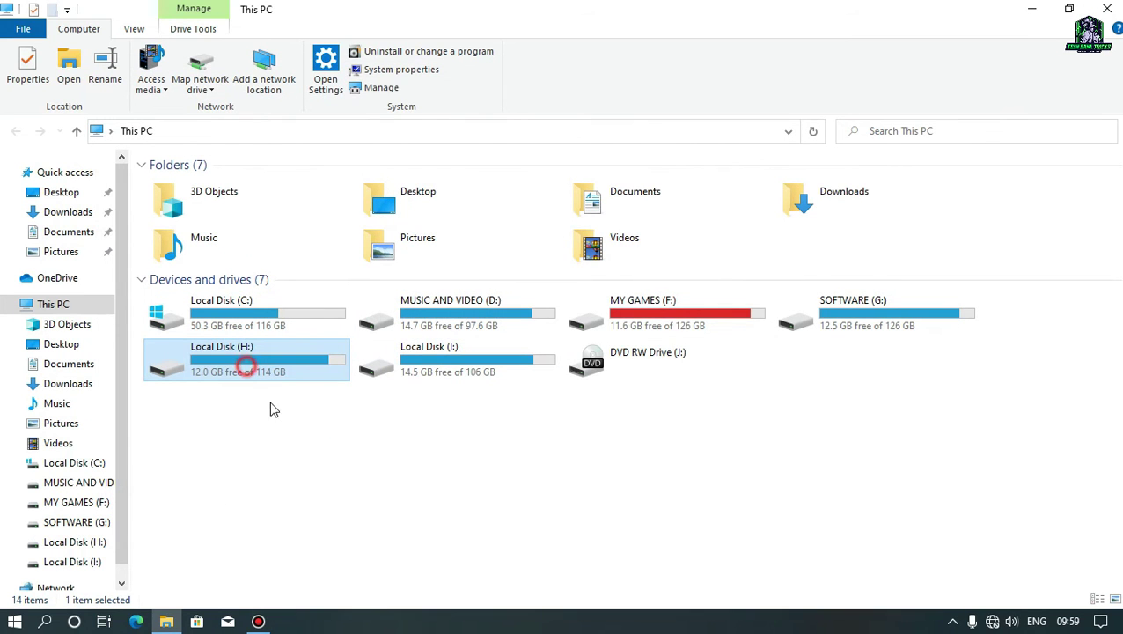
{"action": "left_click", "coordinate": [432, 351]}
{"action": "left_click", "coordinate": [271, 370]}
{"action": "left_click", "coordinate": [369, 364]}
{"action": "left_click", "coordinate": [304, 368]}
{"action": "left_click", "coordinate": [409, 362]}
{"action": "left_click", "coordinate": [271, 374]}
{"action": "left_click", "coordinate": [395, 348]}
{"action": "left_click", "coordinate": [278, 362]}
{"action": "left_click", "coordinate": [398, 379]}
{"action": "left_click", "coordinate": [333, 374]}
{"action": "left_click", "coordinate": [428, 375]}
{"action": "left_click", "coordinate": [408, 304]}
{"action": "left_click", "coordinate": [626, 302]}
{"action": "left_click", "coordinate": [817, 315]}
{"action": "left_click", "coordinate": [615, 311]}
{"action": "left_click", "coordinate": [429, 322]}
{"action": "left_click", "coordinate": [269, 323]}
{"action": "left_click", "coordinate": [276, 356]}
{"action": "left_click", "coordinate": [431, 381]}
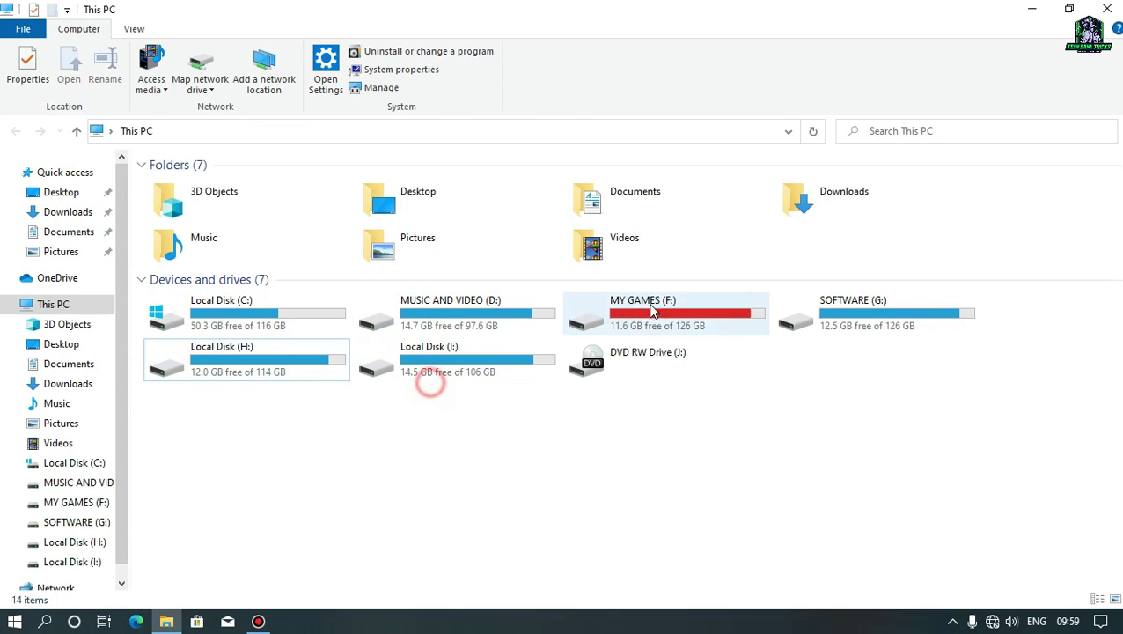
{"action": "left_click", "coordinate": [467, 303]}
{"action": "left_click", "coordinate": [606, 319]}
{"action": "left_click", "coordinate": [782, 305]}
{"action": "left_click", "coordinate": [615, 321]}
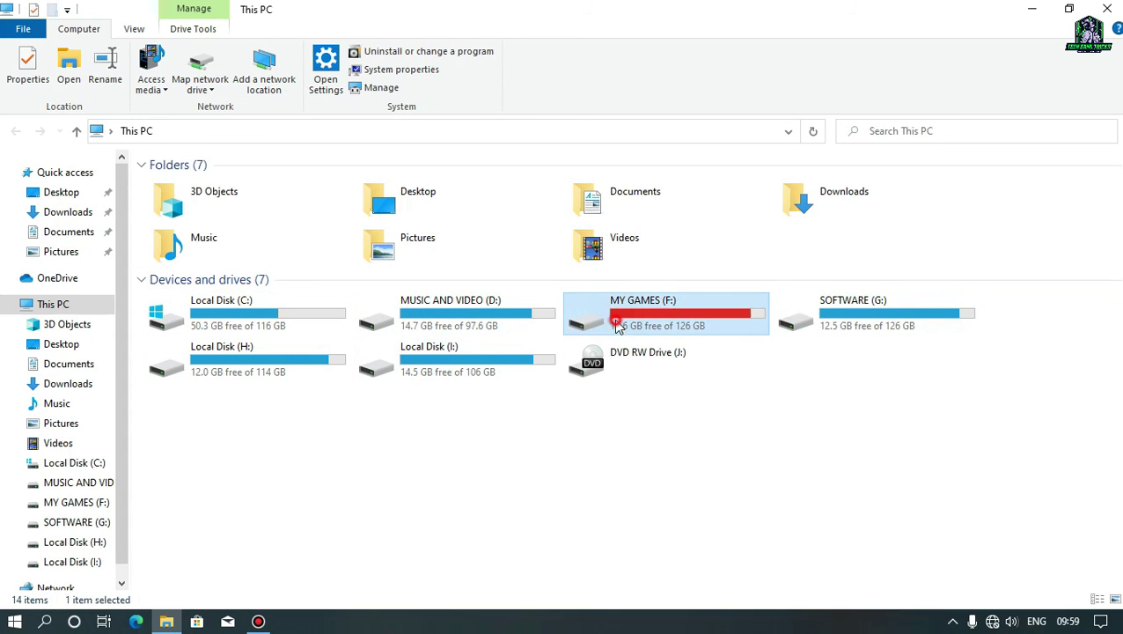
{"action": "left_click", "coordinate": [499, 308]}
{"action": "left_click", "coordinate": [405, 370]}
{"action": "left_click", "coordinate": [213, 368]}
{"action": "left_click", "coordinate": [251, 321]}
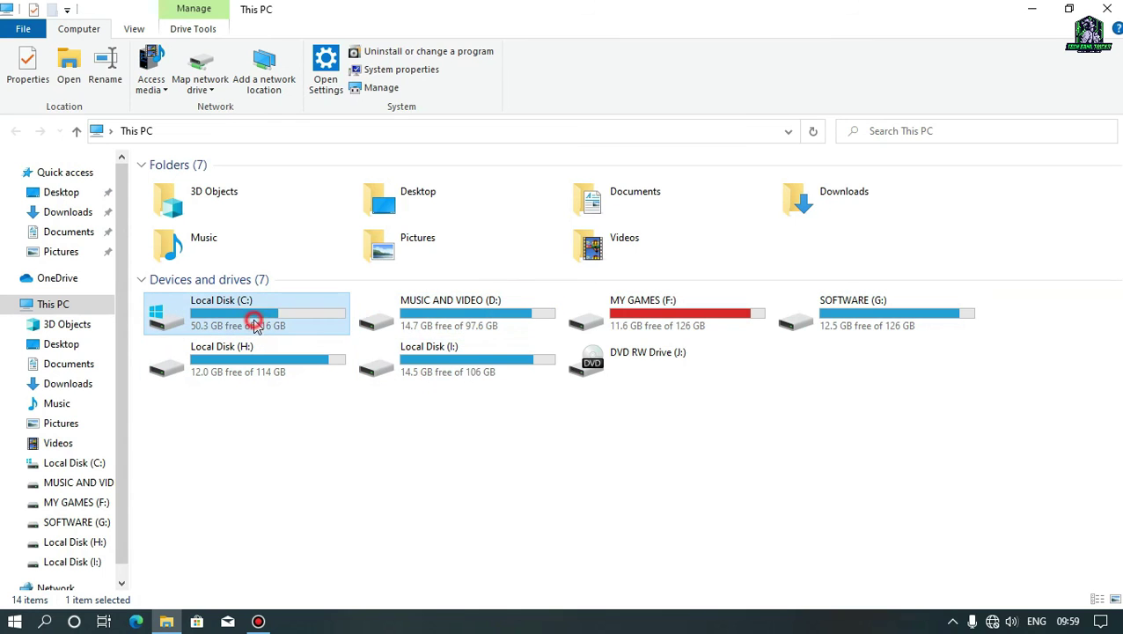
{"action": "left_click", "coordinate": [497, 318]}
{"action": "left_click", "coordinate": [494, 377]}
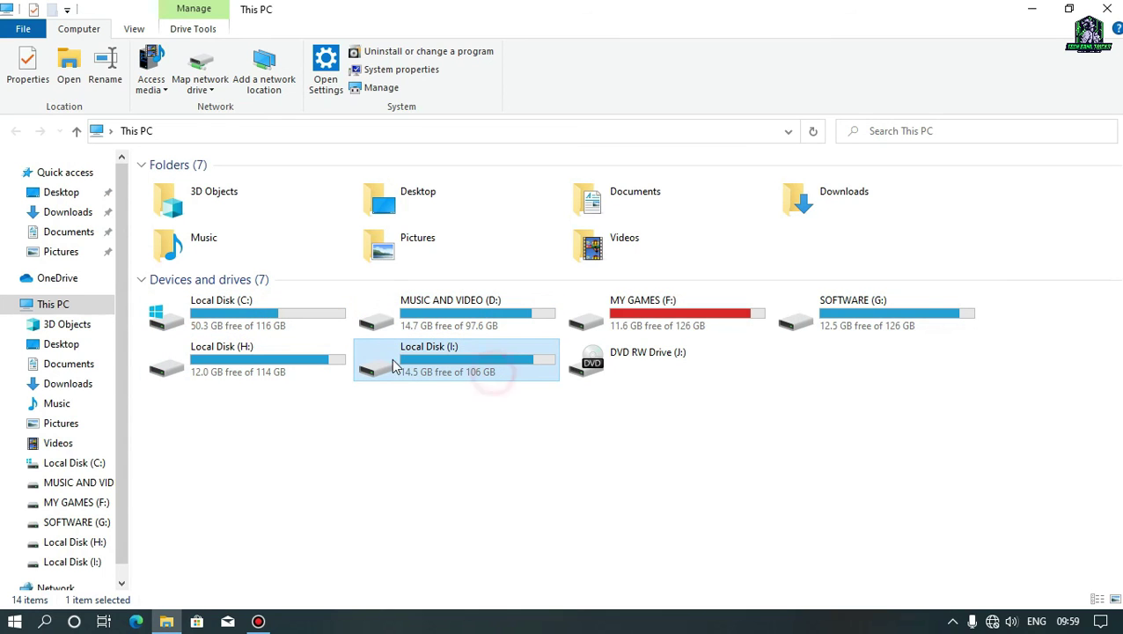
{"action": "left_click", "coordinate": [319, 371]}
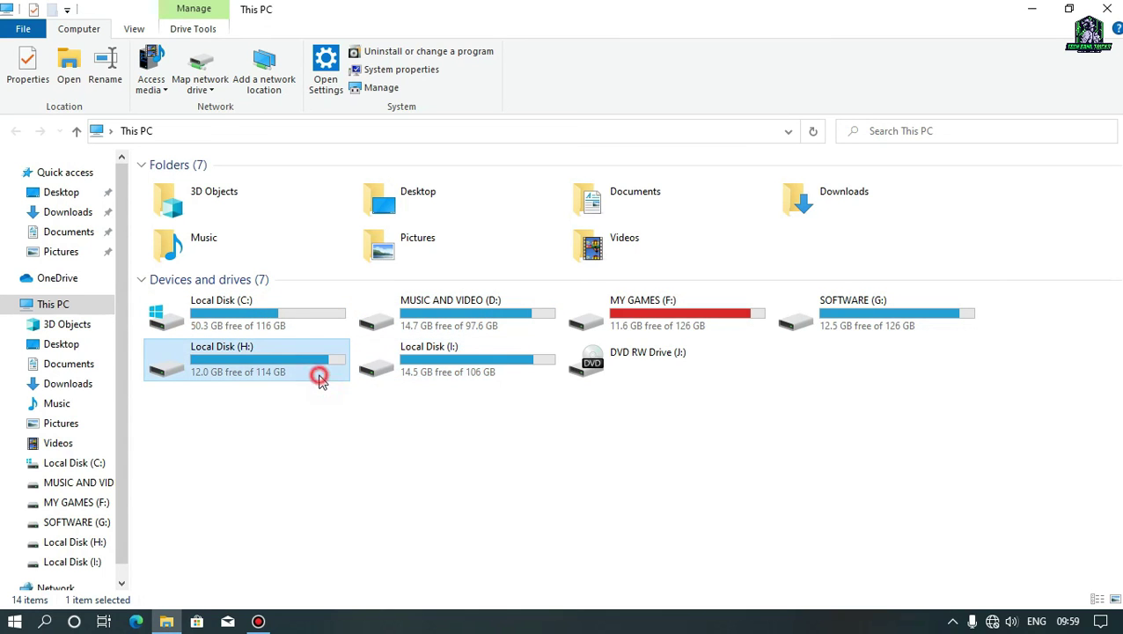
{"action": "left_click", "coordinate": [671, 311]}
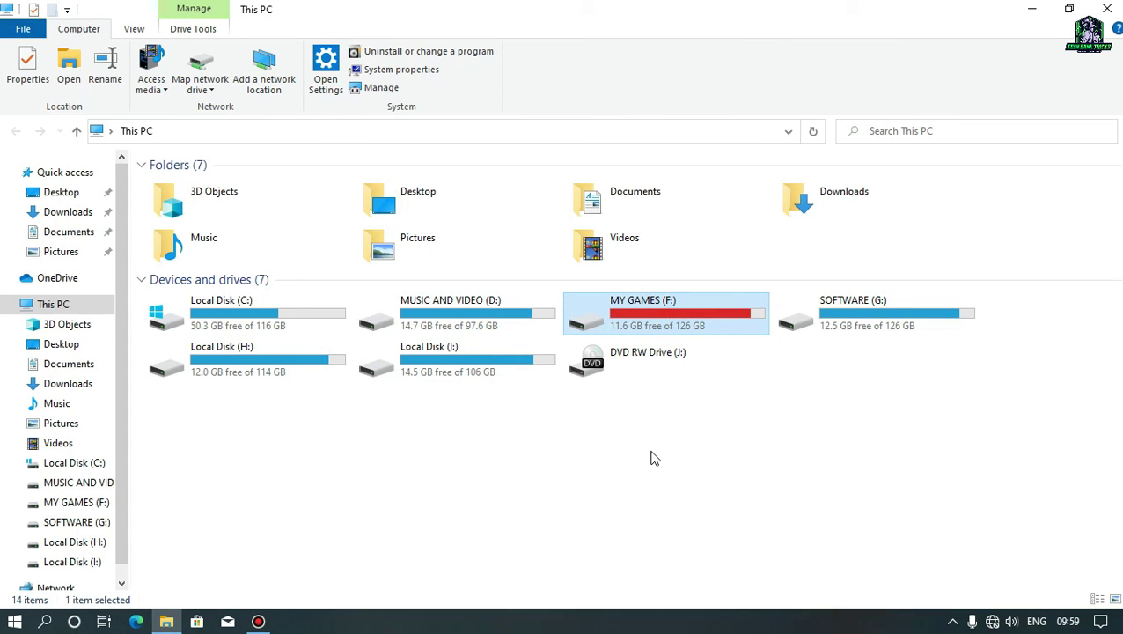